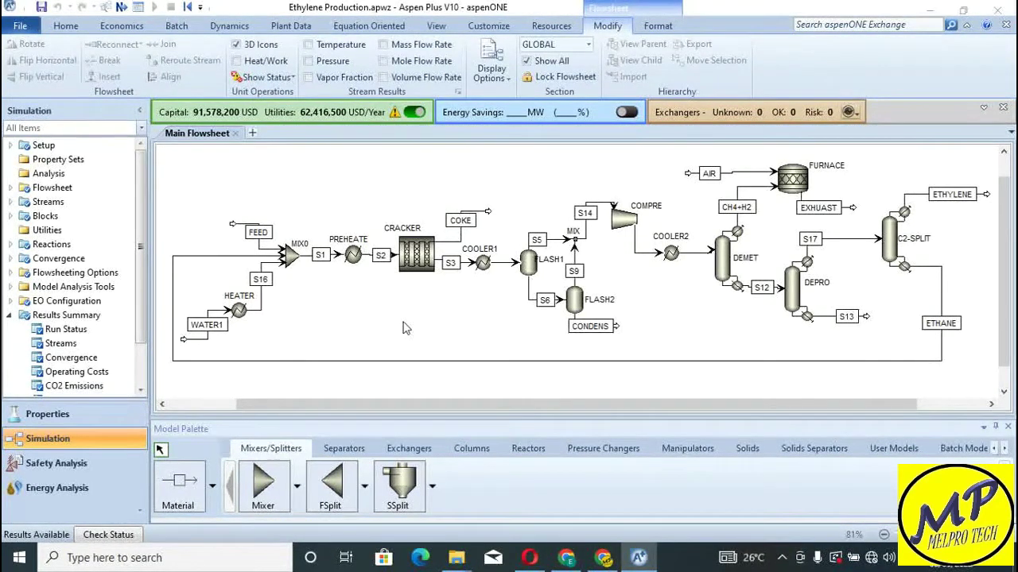
- Review the HEATER and MIX0 block input forms
left_click(240, 312)
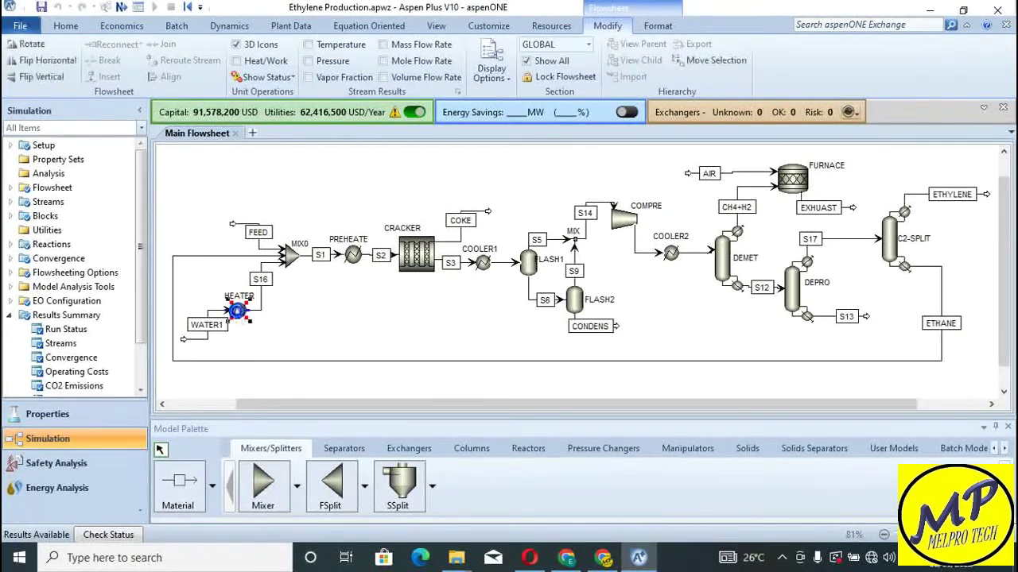
double_click(239, 312)
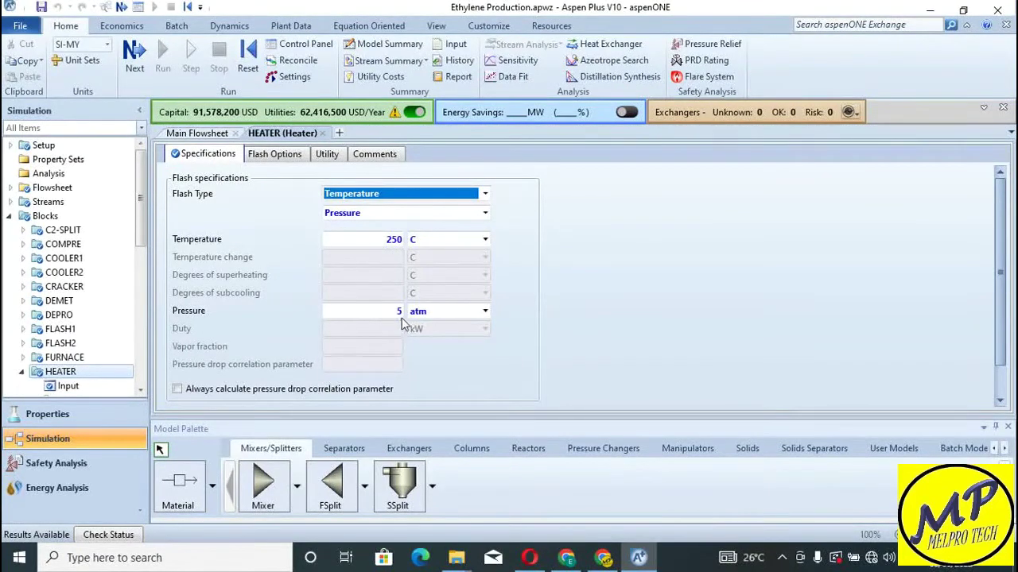
left_click(322, 134)
left_click(291, 255)
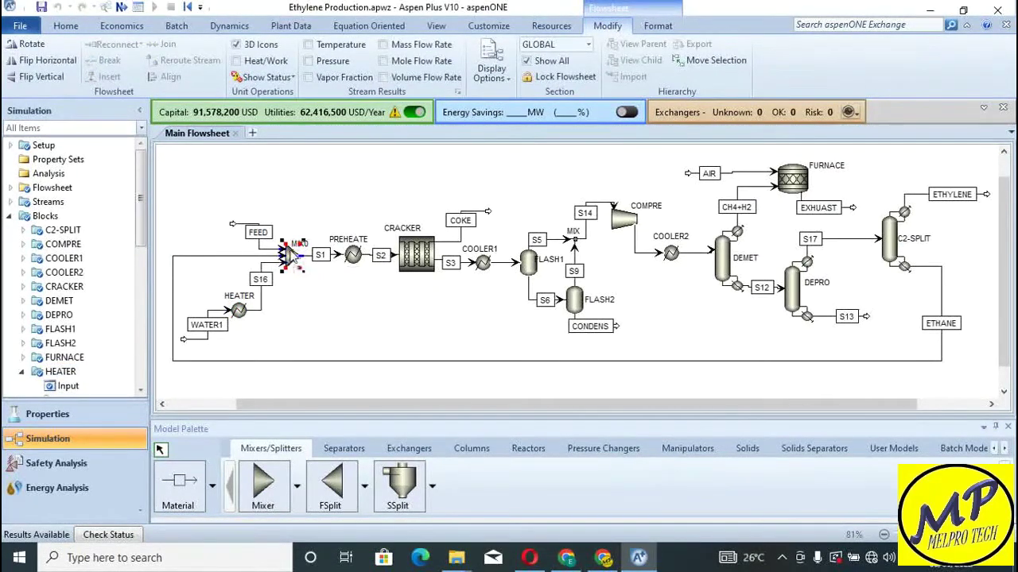
double_click(292, 252)
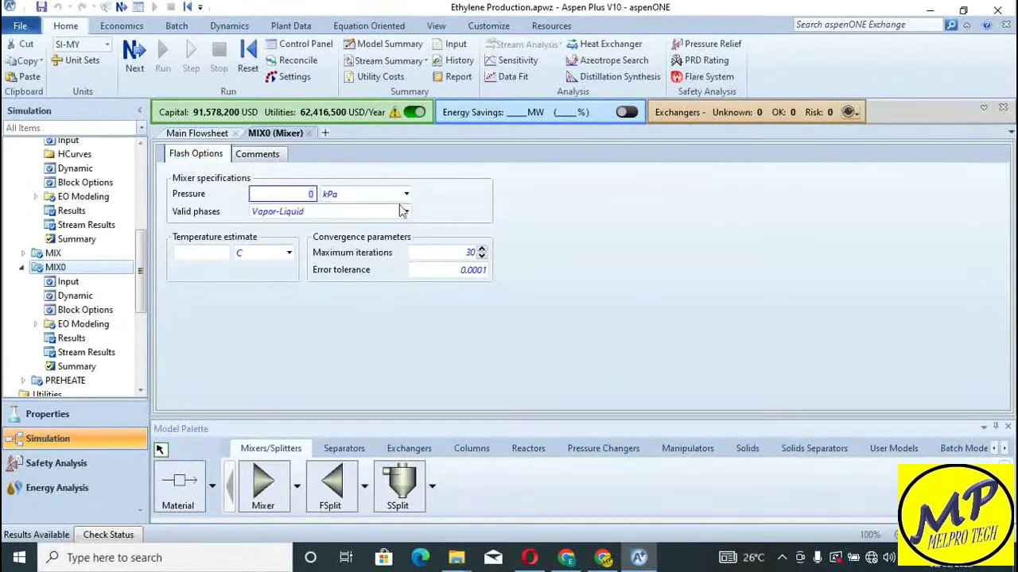
left_click(307, 134)
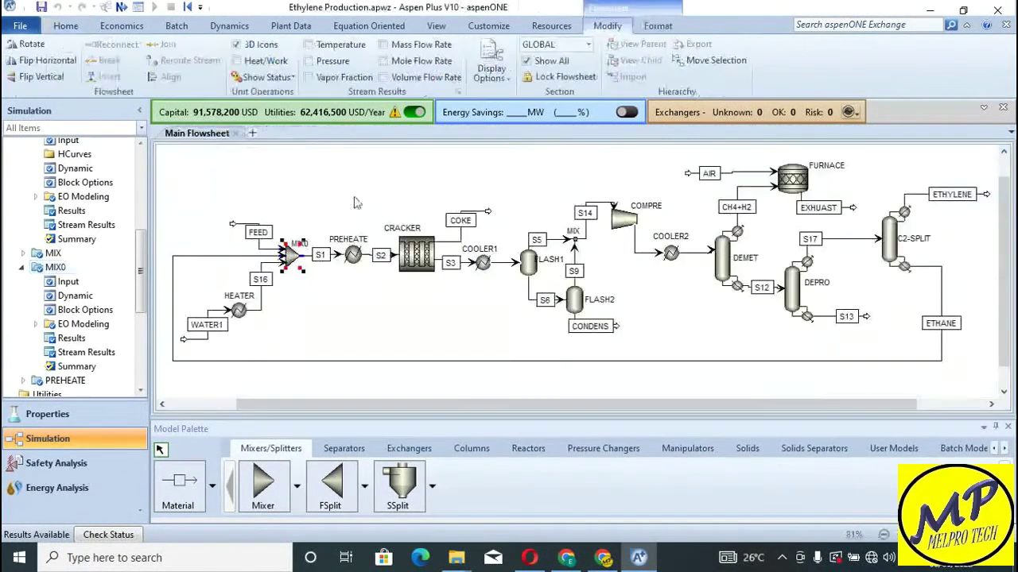
- Review the PREHEATE heater's specifications, then select the CRACKER reactor block
left_click(355, 251)
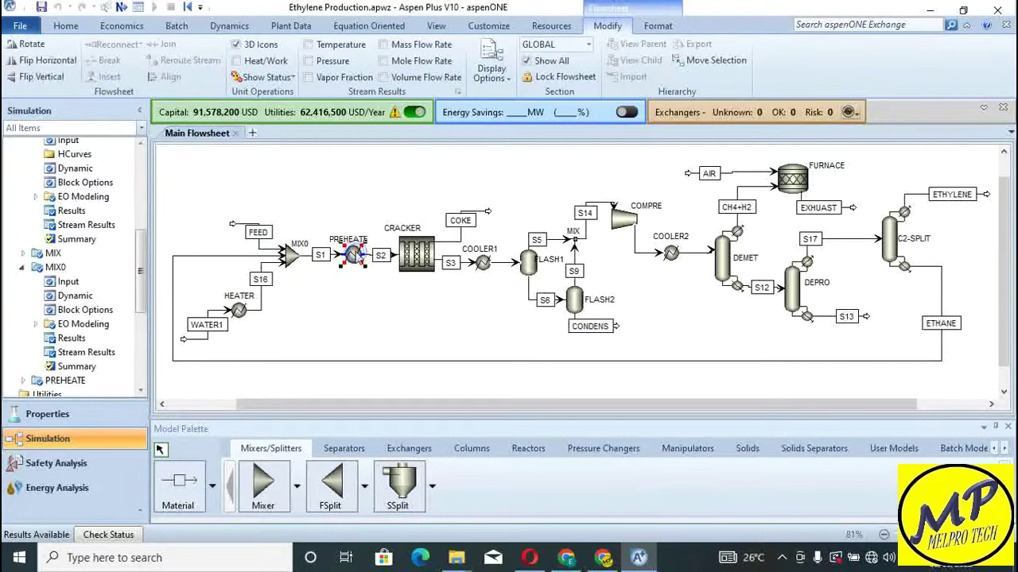
double_click(355, 254)
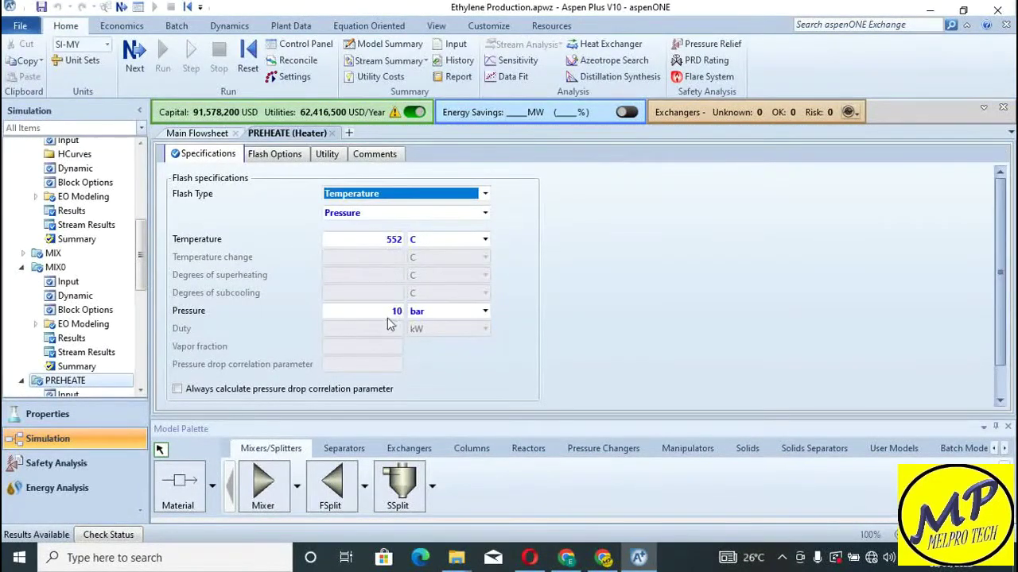
mouse_move(288, 133)
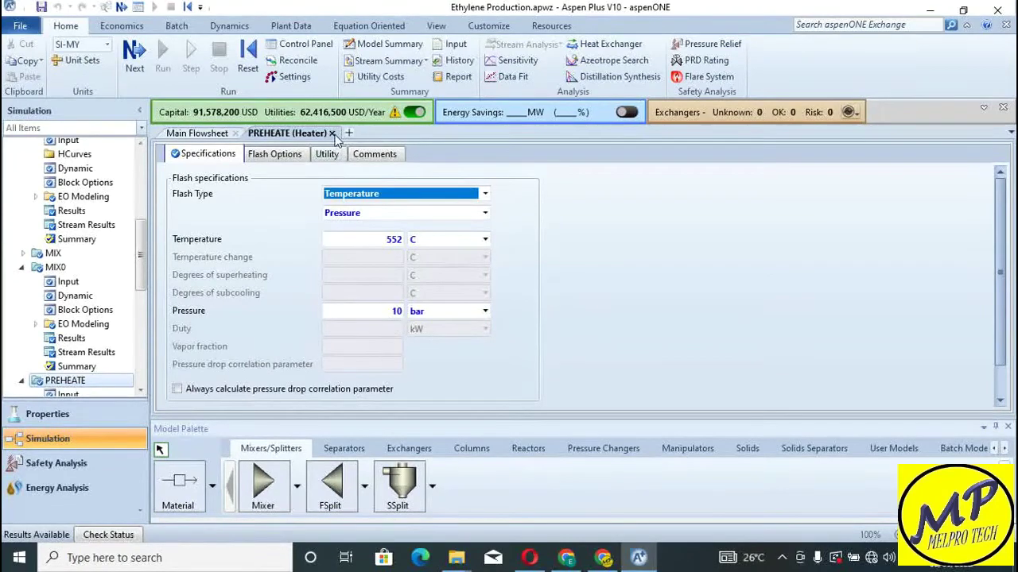
left_click(333, 134)
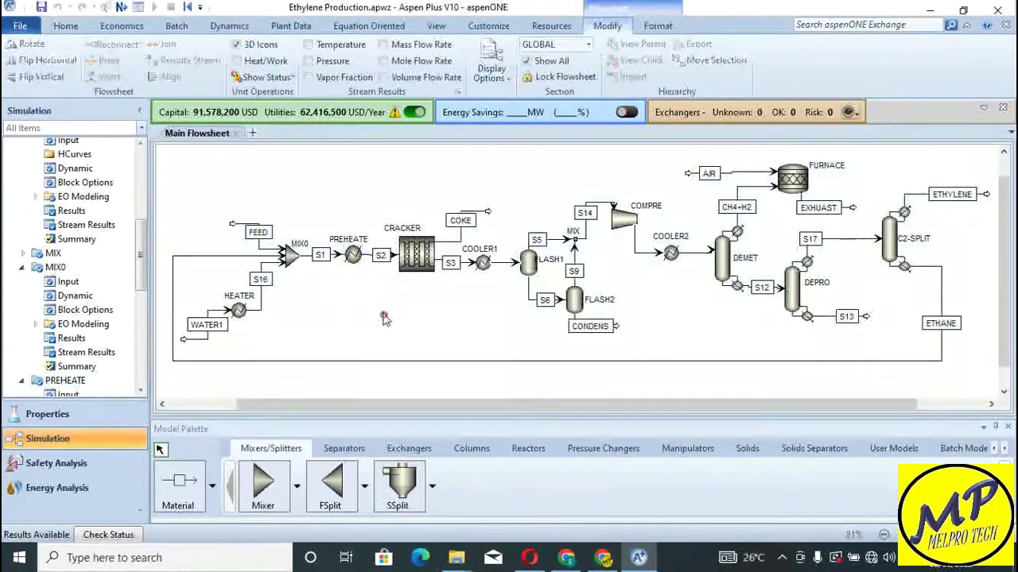
left_click(411, 247)
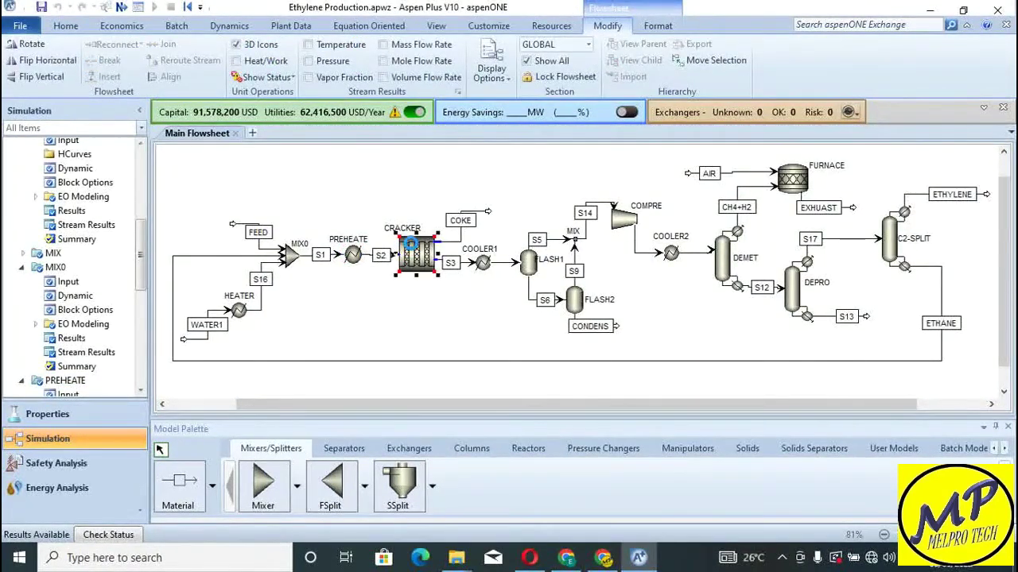
- Check the CRACKER's configuration, product streams, reaction set and 4.5 atm inlet pressure
double_click(413, 242)
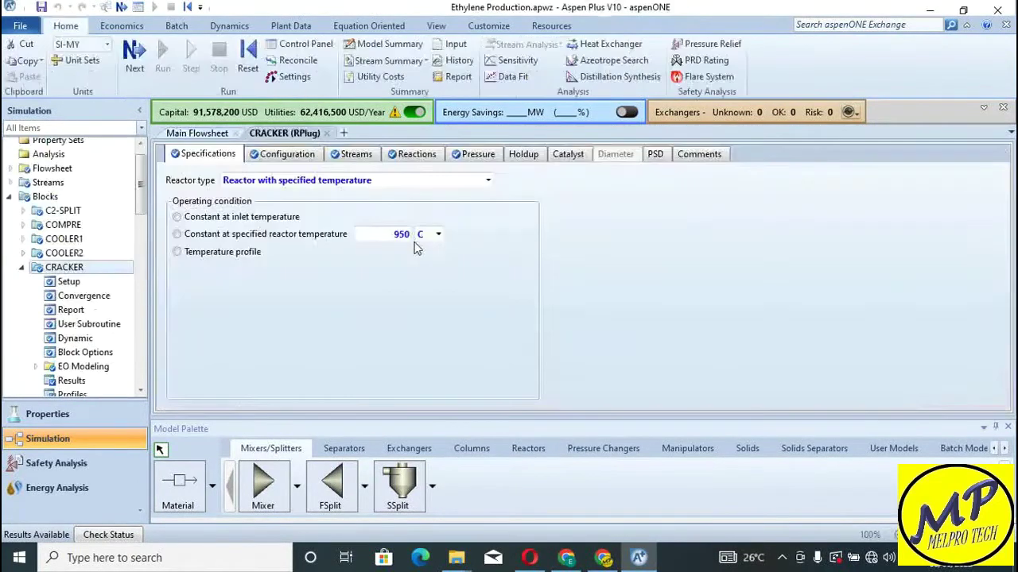
left_click(296, 157)
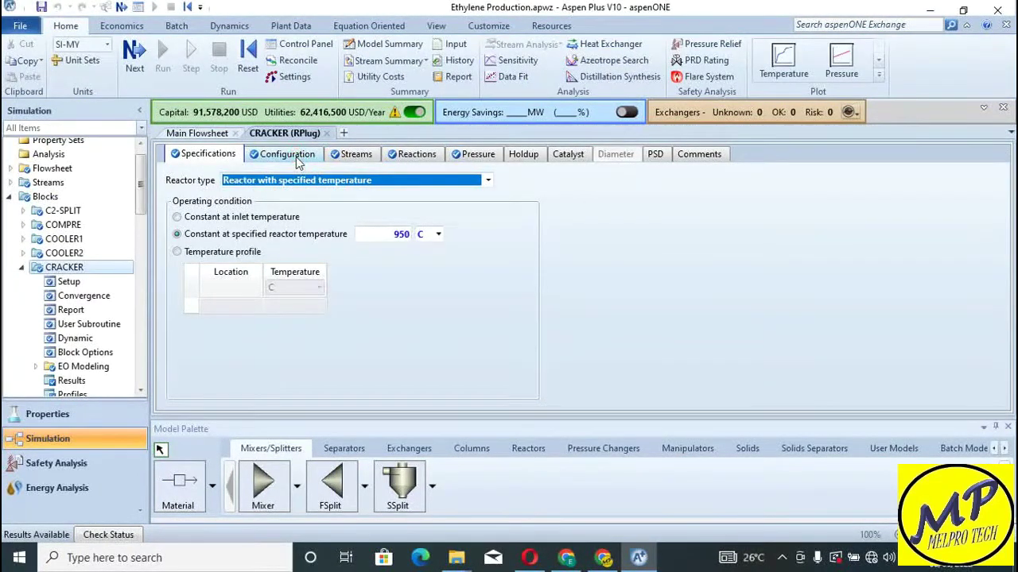
left_click(359, 156)
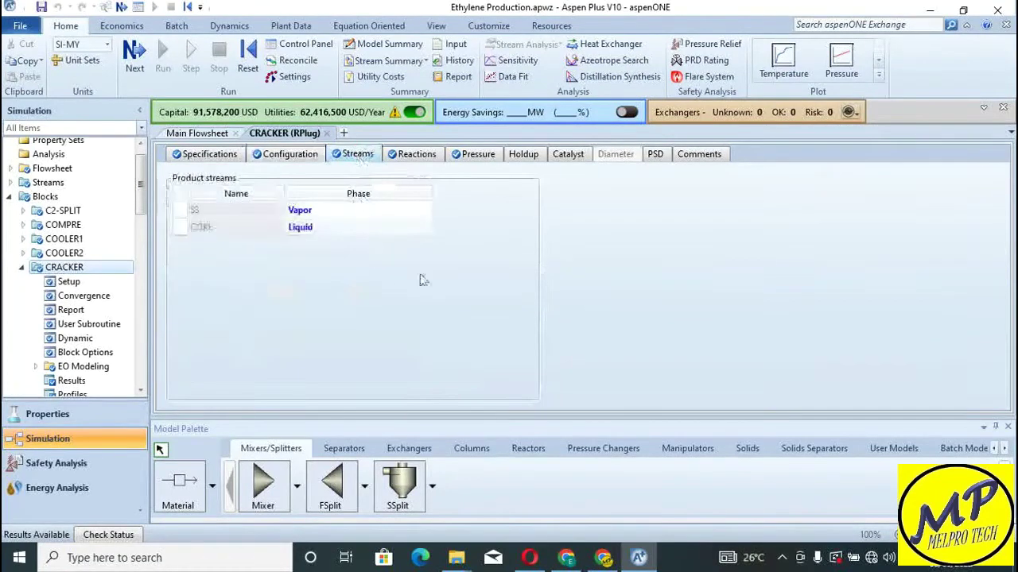
left_click(419, 157)
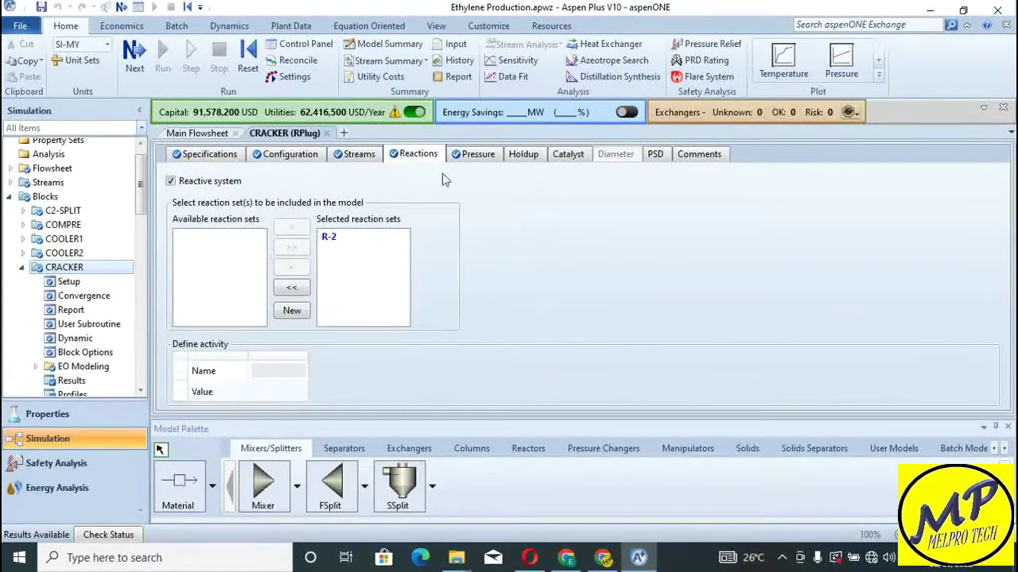
left_click(469, 156)
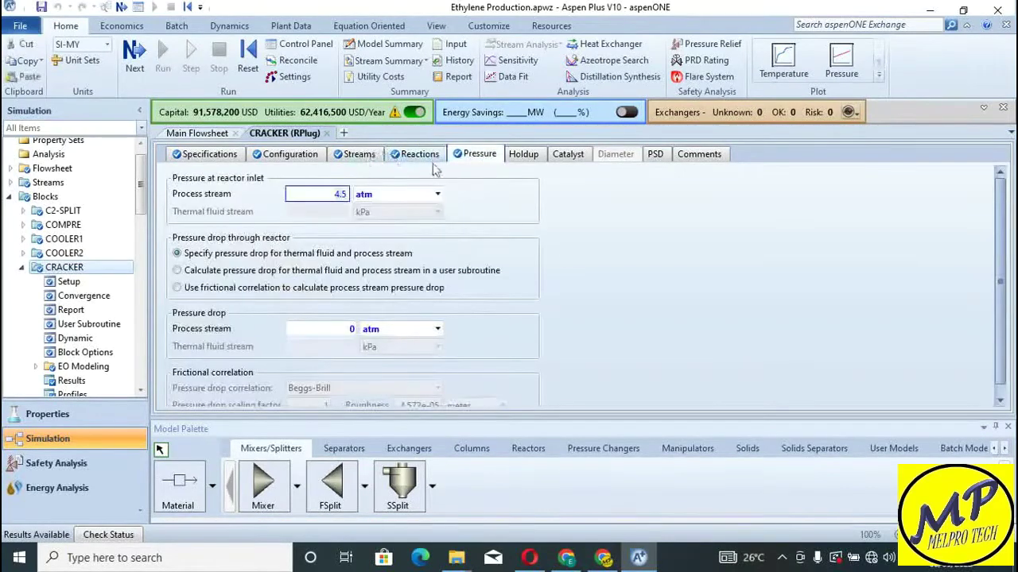
- Go back to the CRACKER's reactions and locate reaction set R-2
left_click(428, 158)
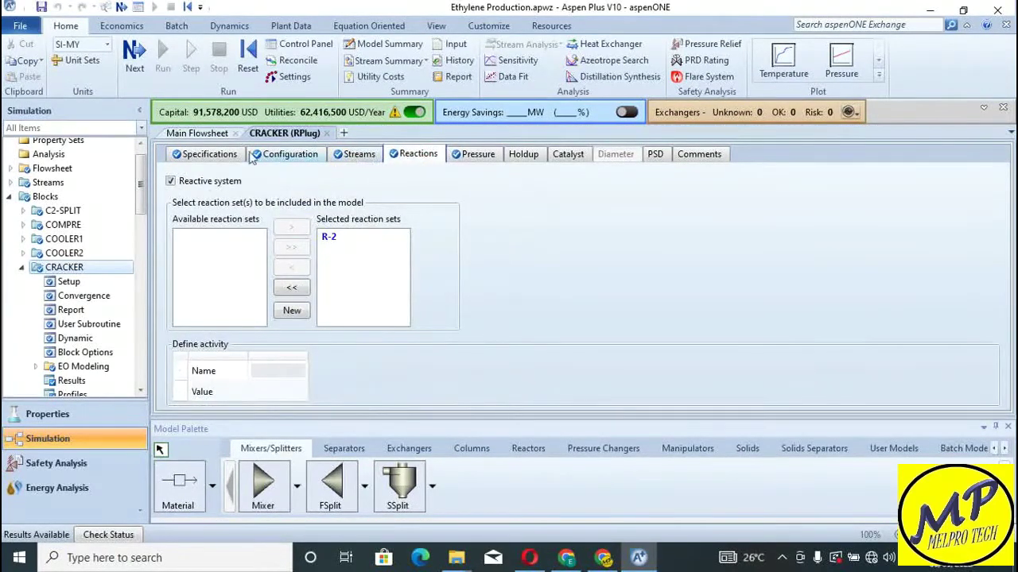
scroll(88, 271, "down", 3)
scroll(87, 270, "down", 3)
scroll(88, 271, "down", 1)
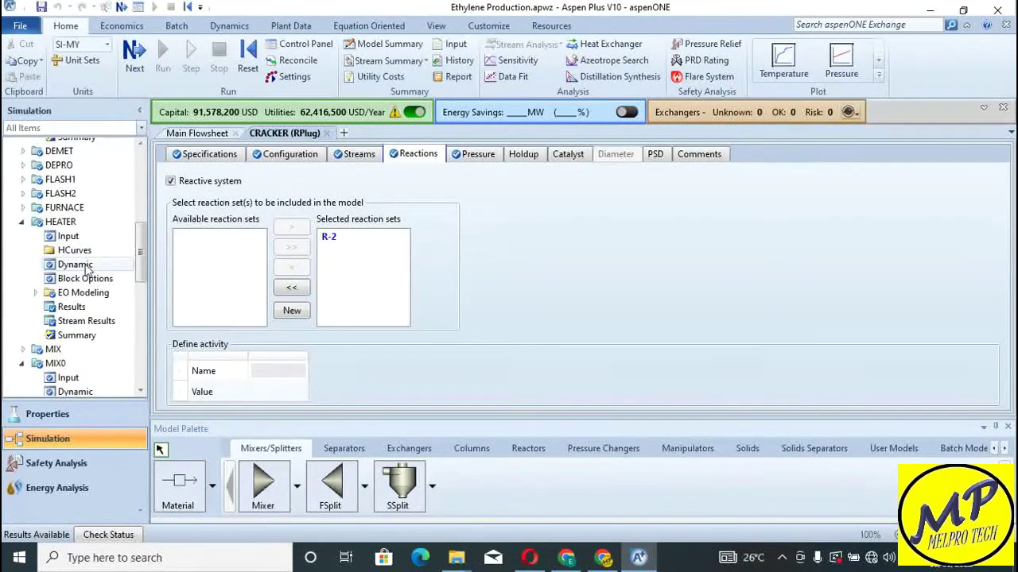
scroll(87, 270, "down", 2)
scroll(56, 271, "down", 2)
scroll(35, 273, "up", 1)
scroll(32, 275, "up", 1)
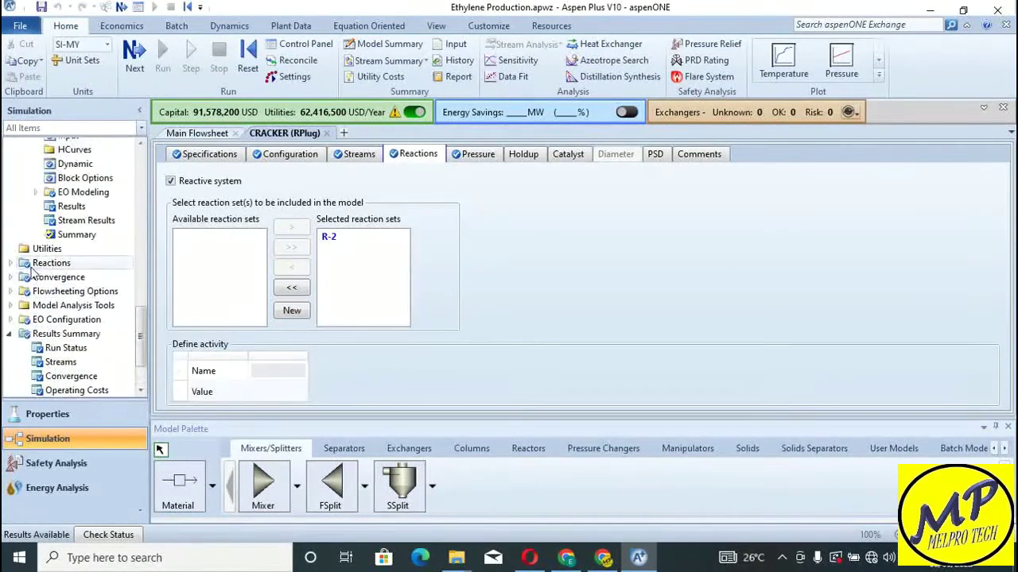
- Open R-2's kinetic parameters and view reaction 3's power-law kinetics
left_click(10, 264)
left_click(23, 277)
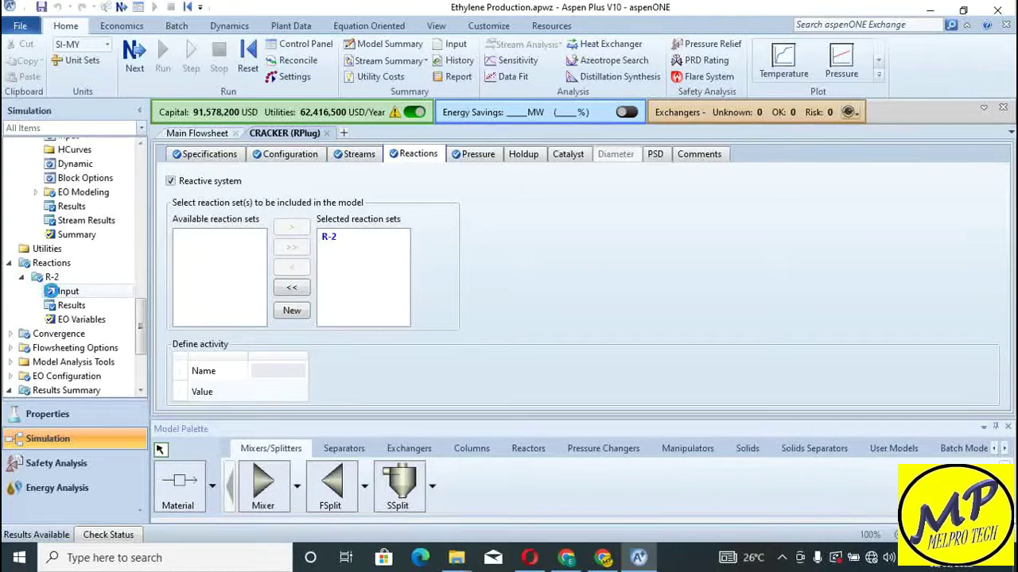
left_click(49, 291)
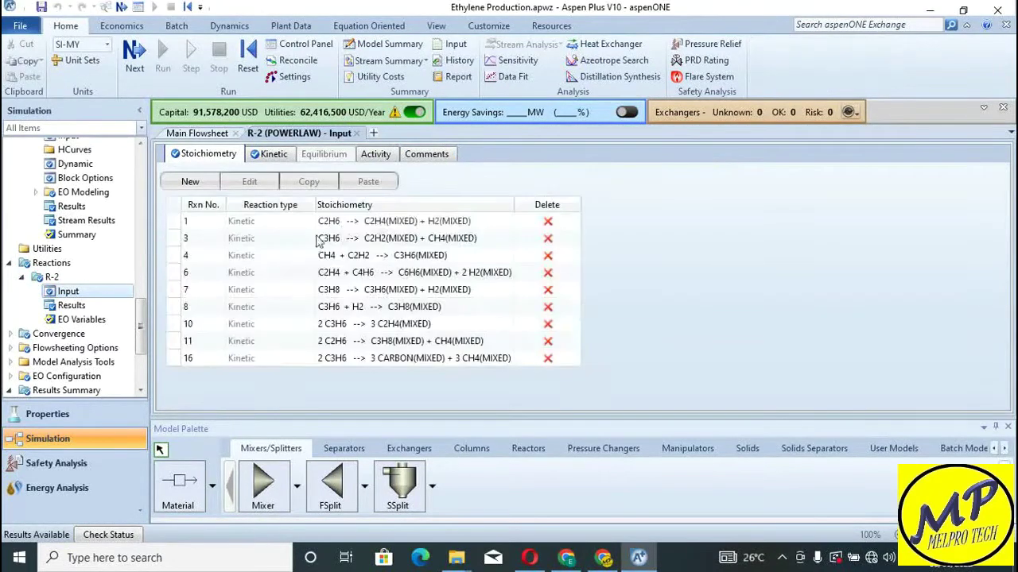
left_click(282, 158)
left_click(453, 180)
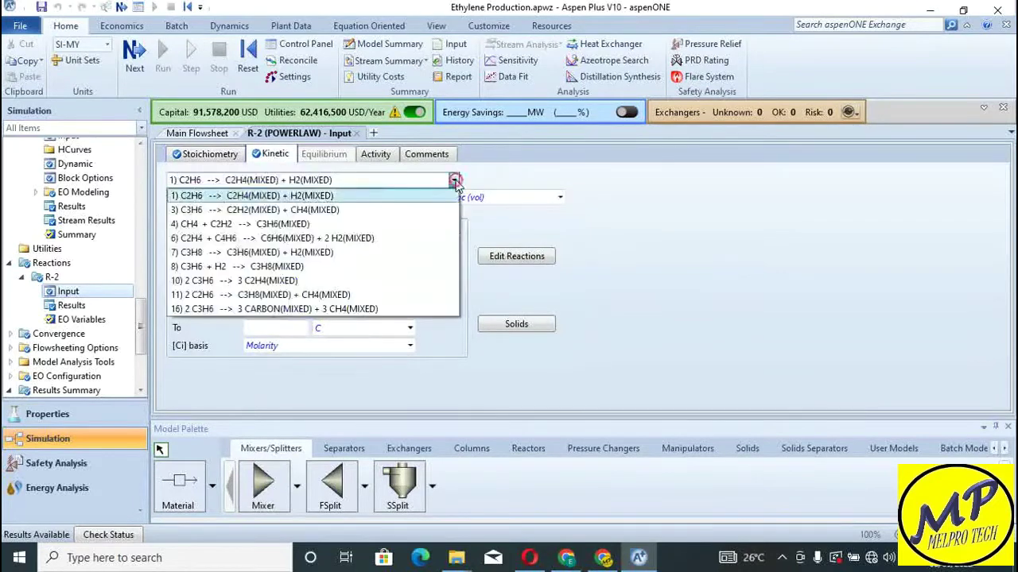
left_click(405, 211)
- Review the kinetics for R-2 reactions 4, 6, 7 and 8
left_click(453, 181)
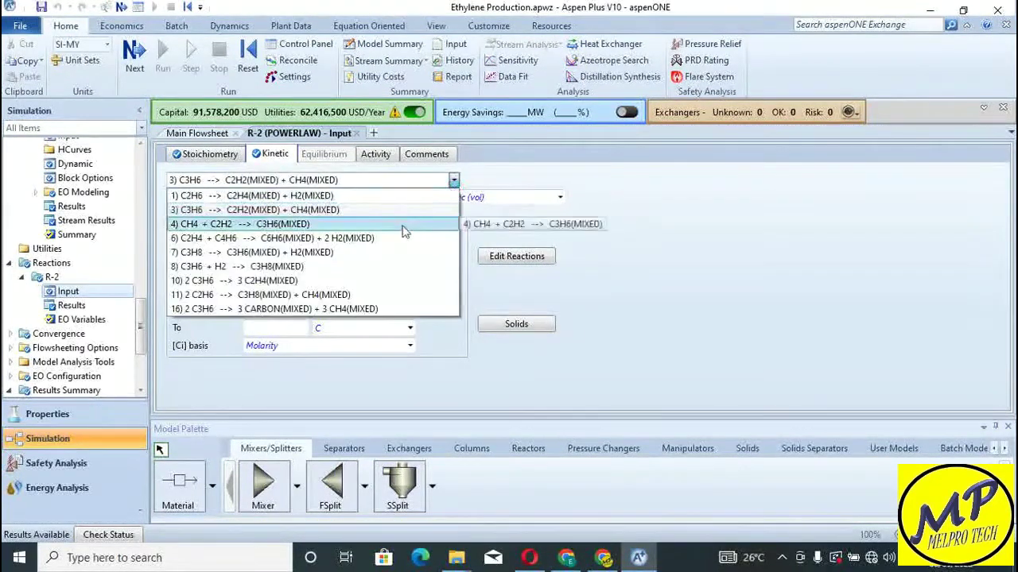
left_click(429, 224)
left_click(453, 181)
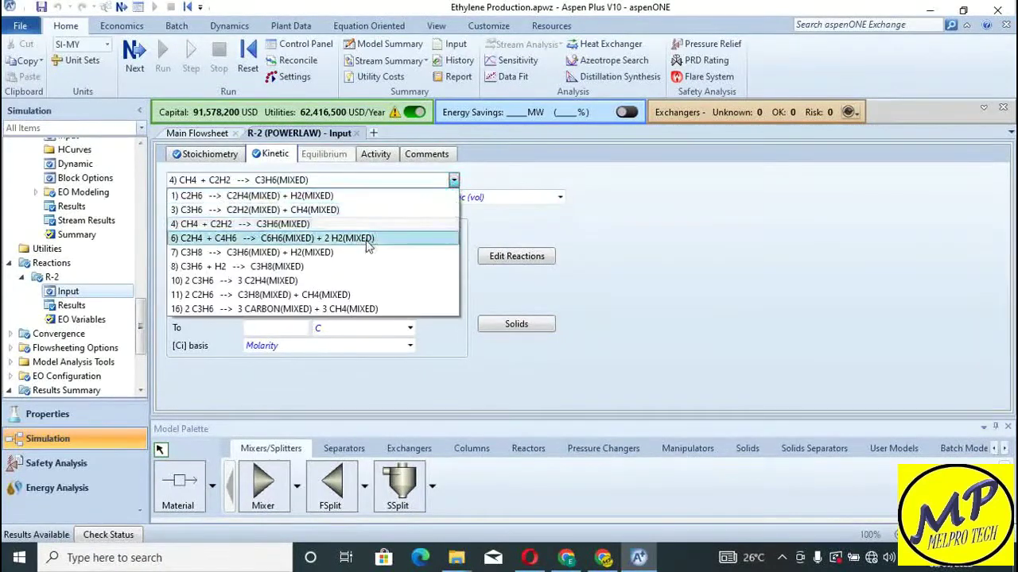
left_click(365, 238)
left_click(453, 181)
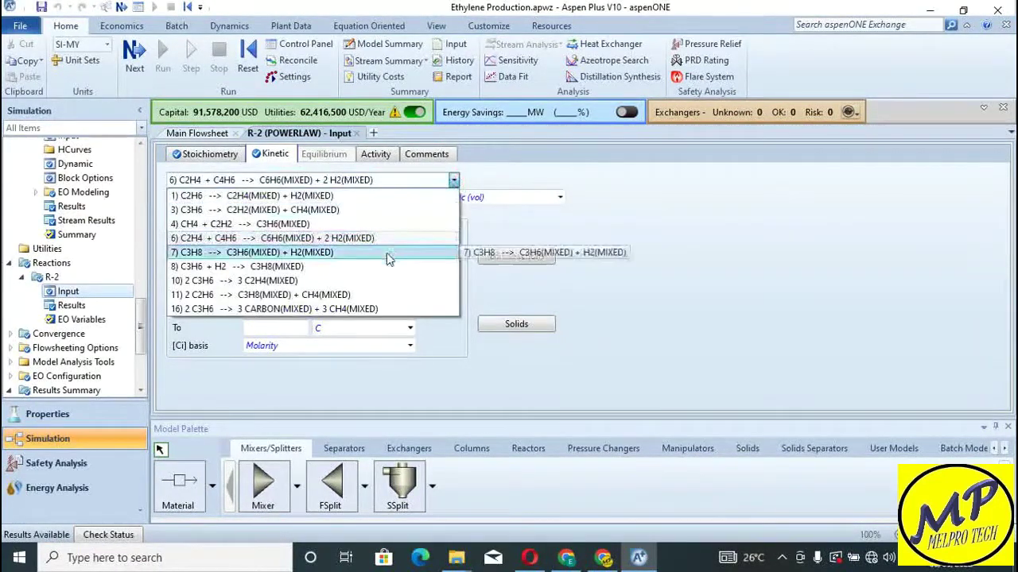
left_click(387, 252)
left_click(453, 181)
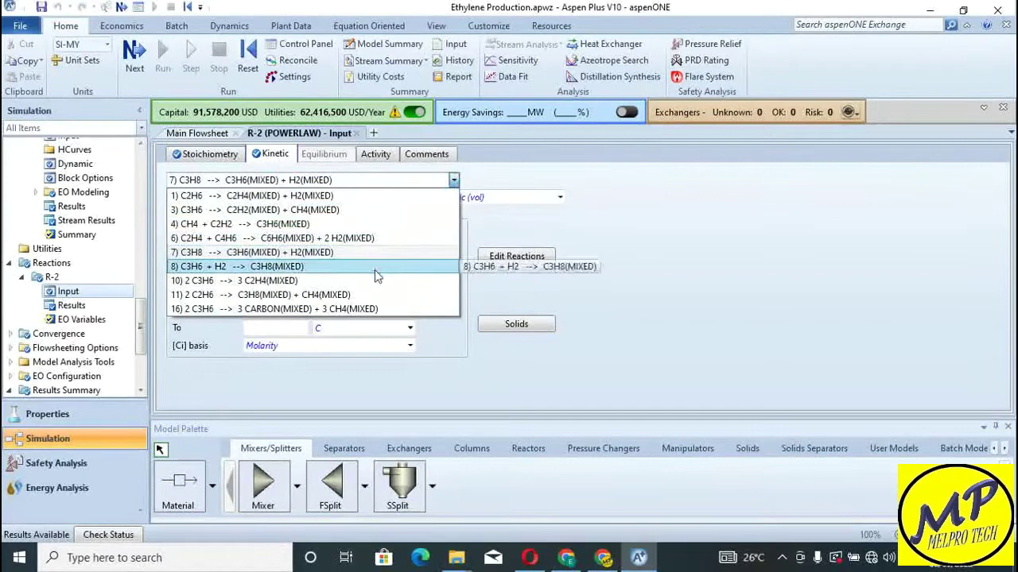
left_click(310, 266)
- Review reactions 10, 11 and 16 (k 1.423e+09, E 190500 kJ/kmol)
left_click(453, 181)
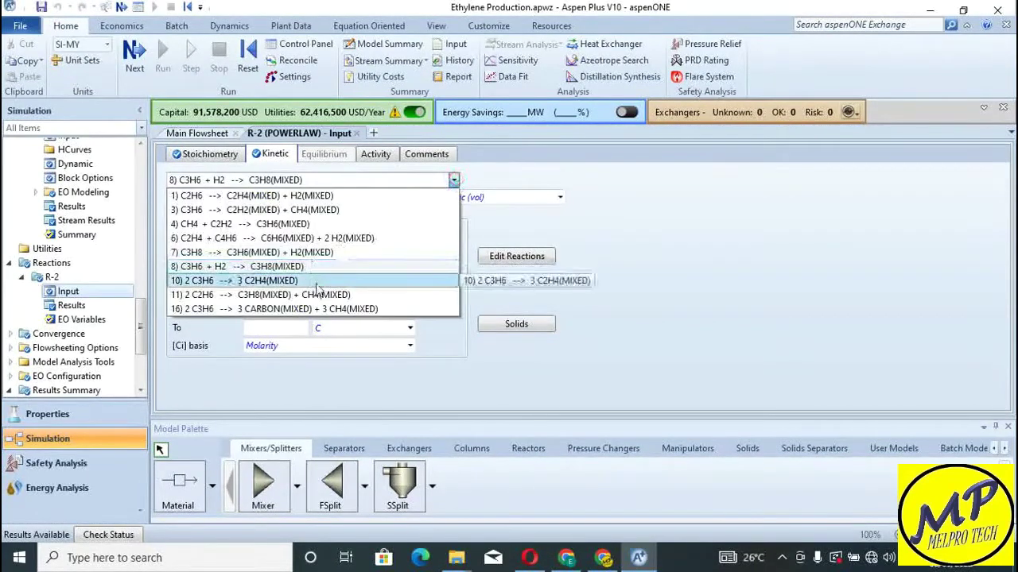
left_click(238, 280)
left_click(298, 180)
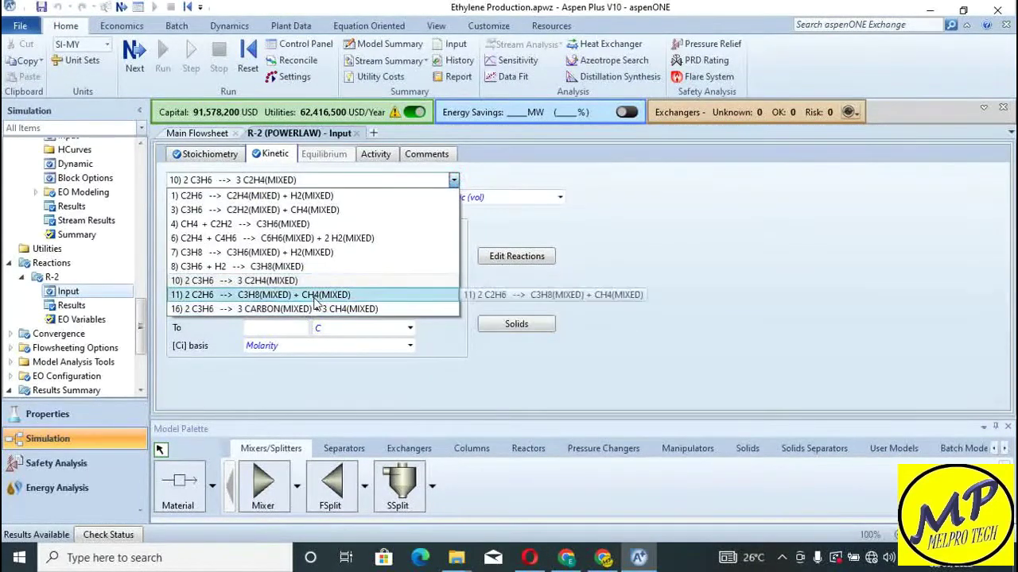
left_click(310, 295)
left_click(459, 182)
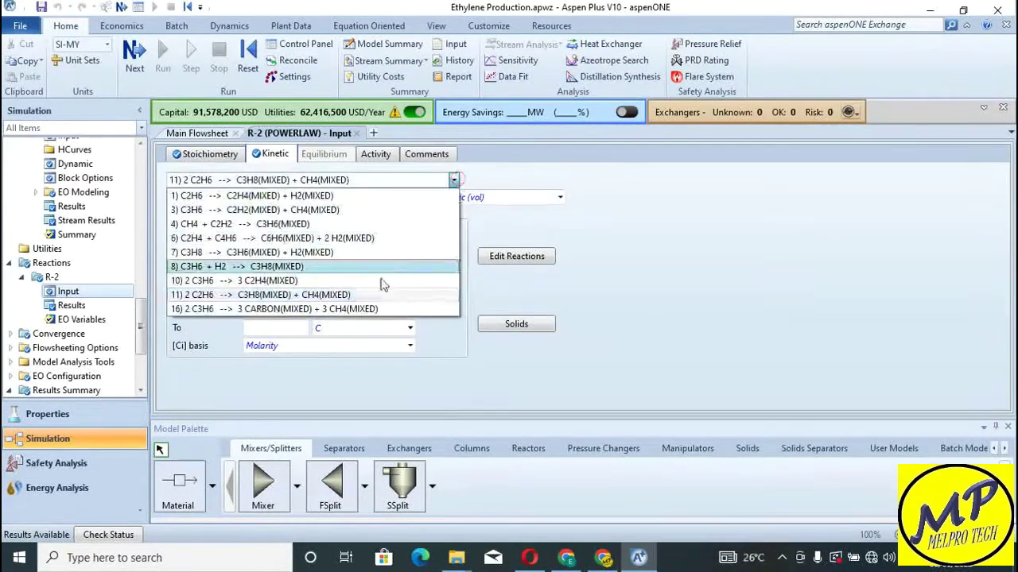
left_click(376, 307)
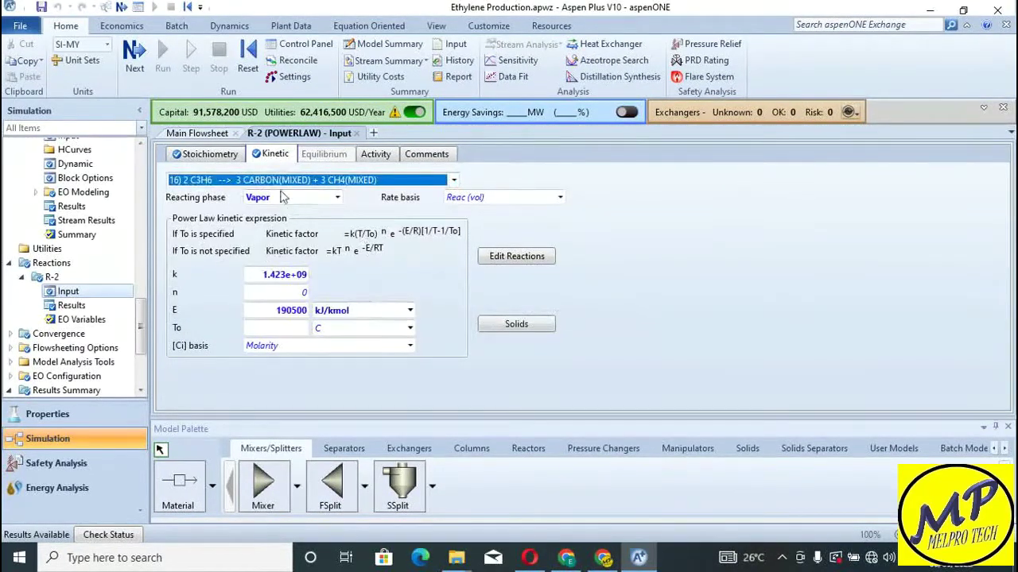
left_click(209, 156)
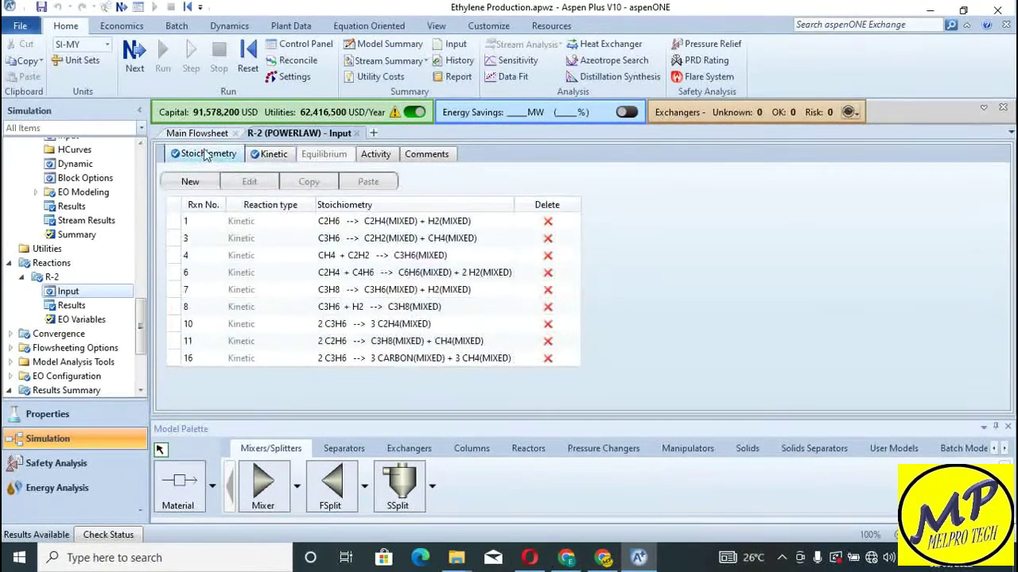
- Recheck the CRACKER's pressure, reaction set, streams, configuration and temperature settings, then close it
left_click(358, 133)
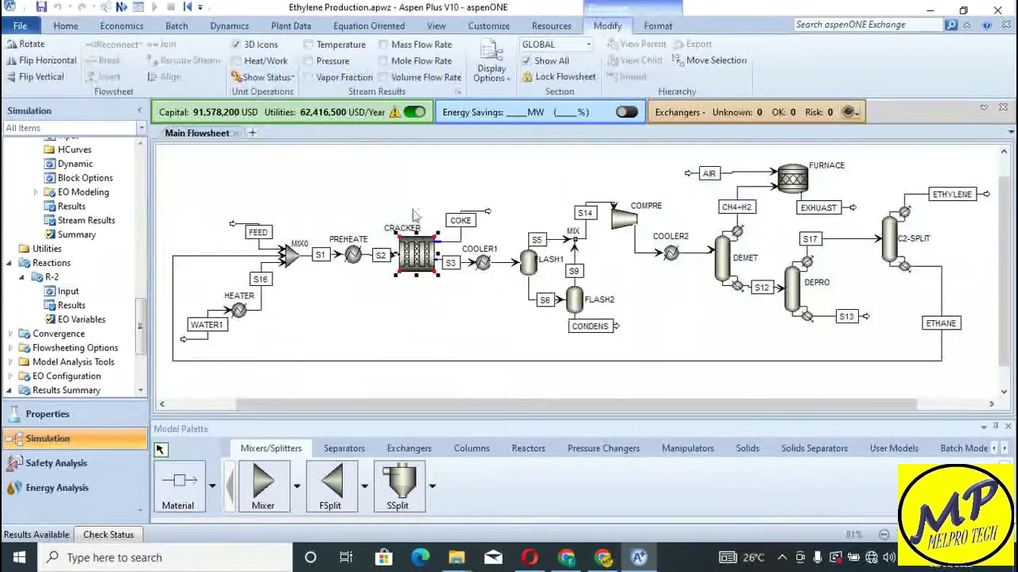
left_click(420, 329)
left_click(418, 245)
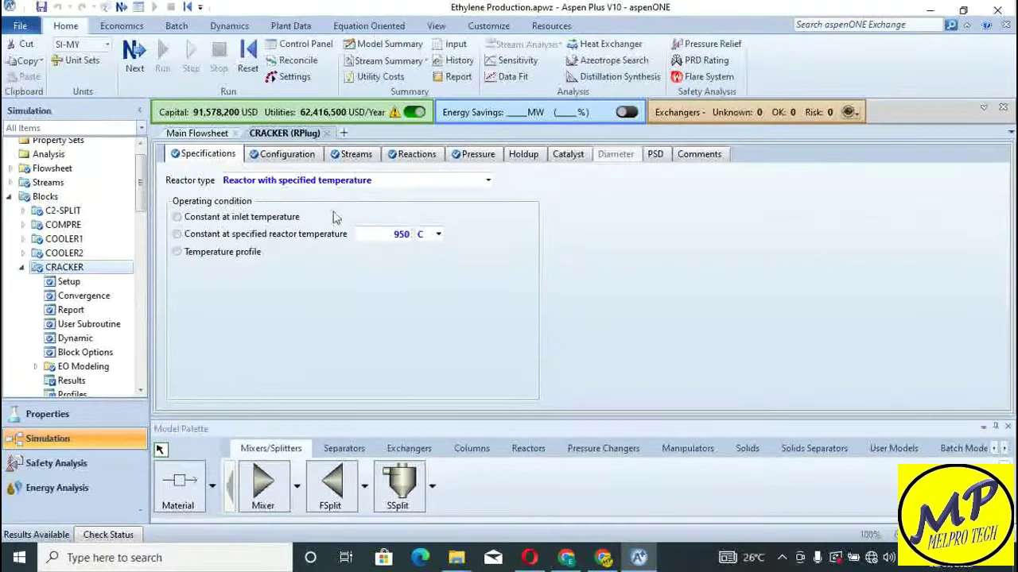
left_click(464, 156)
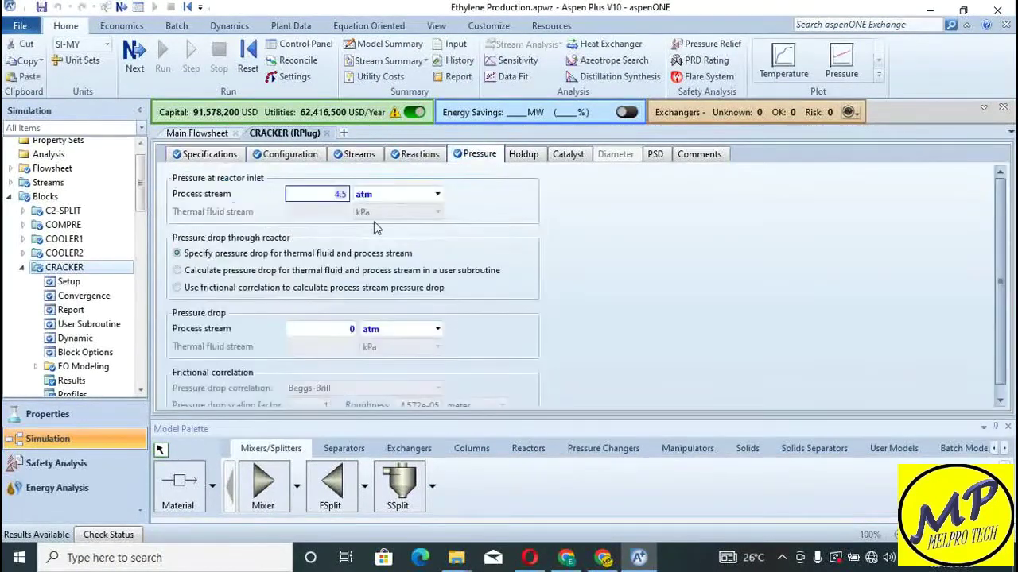
left_click(420, 155)
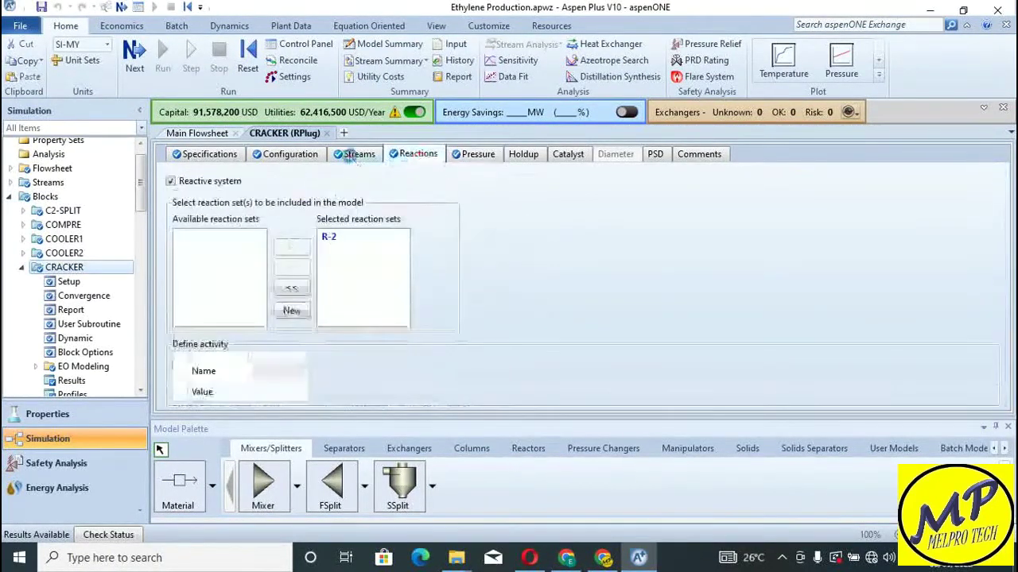
left_click(357, 154)
left_click(290, 154)
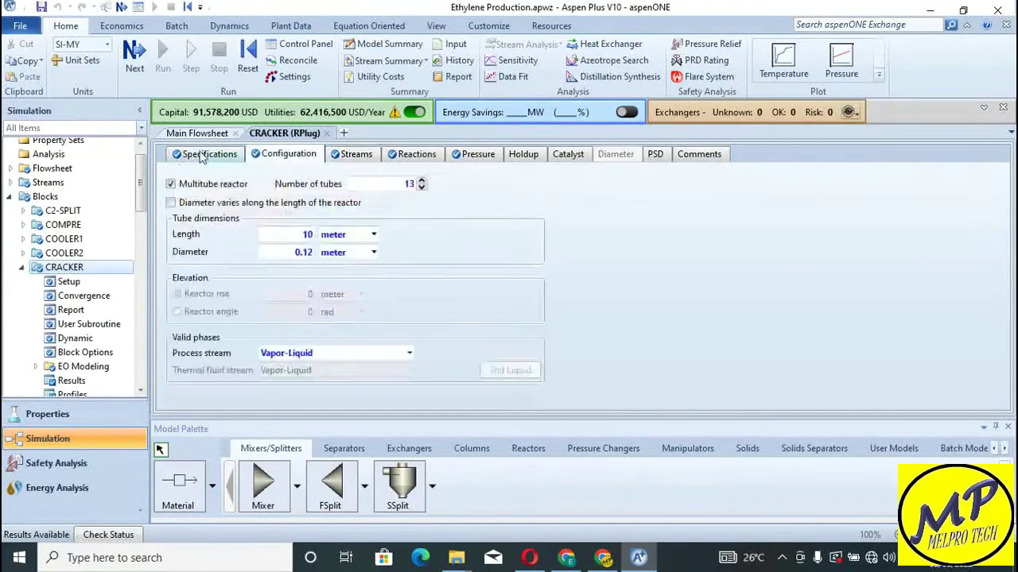
left_click(205, 154)
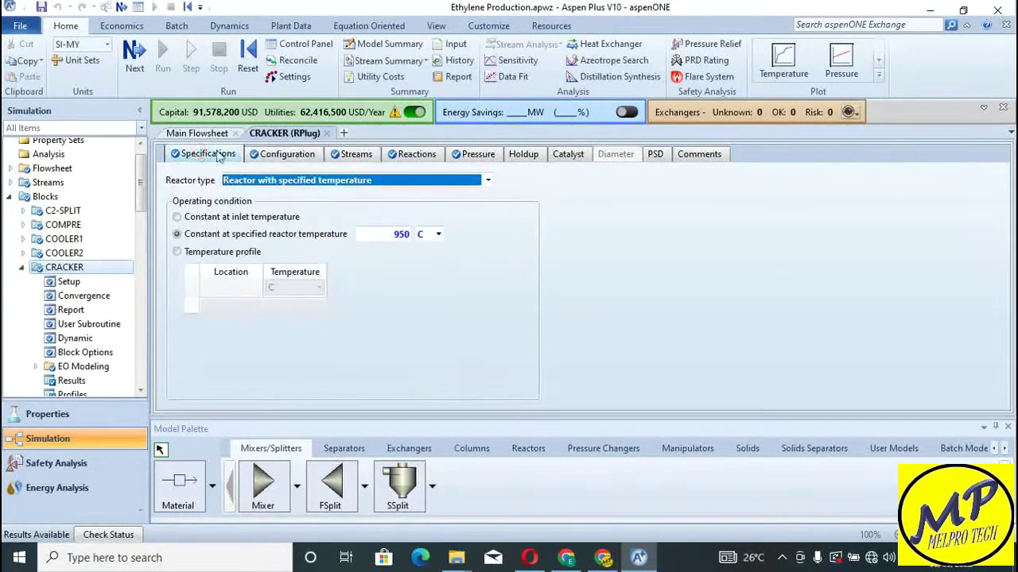
left_click(327, 133)
- Review the CRACKER convergence settings (30 iterations, 0.0001 tolerance) and close them
scroll(76, 270, "down", 3)
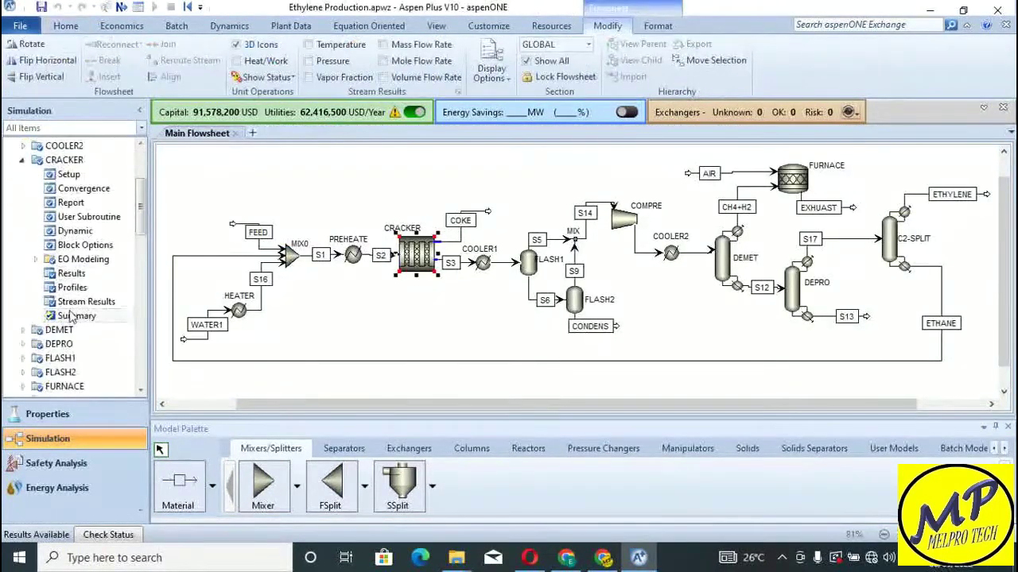
scroll(88, 262, "up", 1)
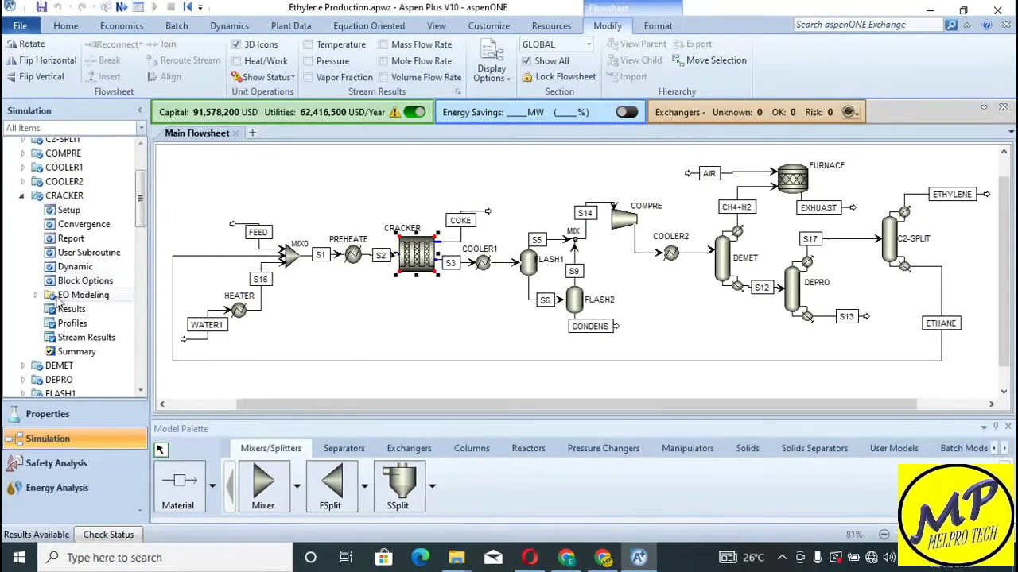
left_click(94, 225)
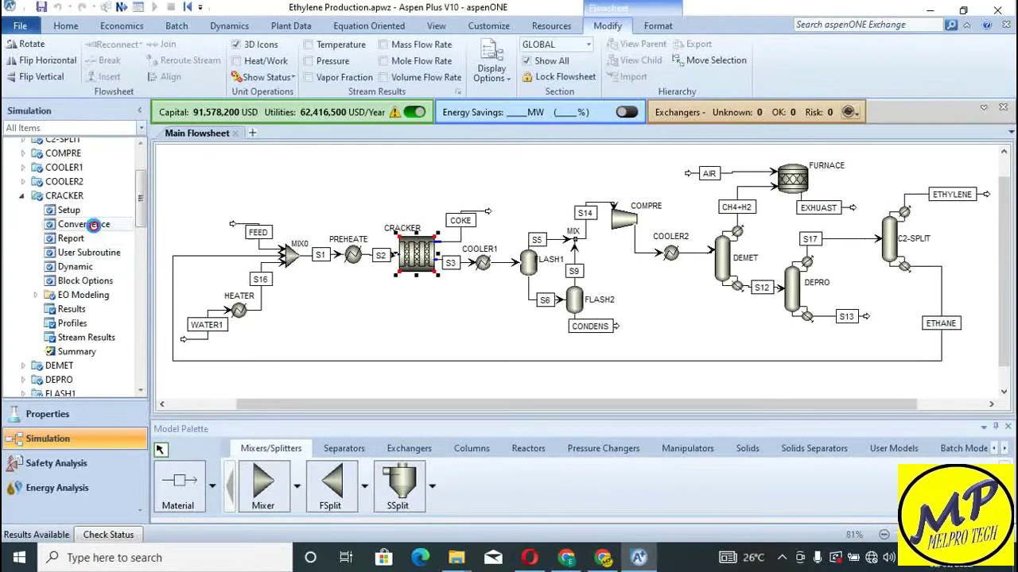
left_click(407, 204)
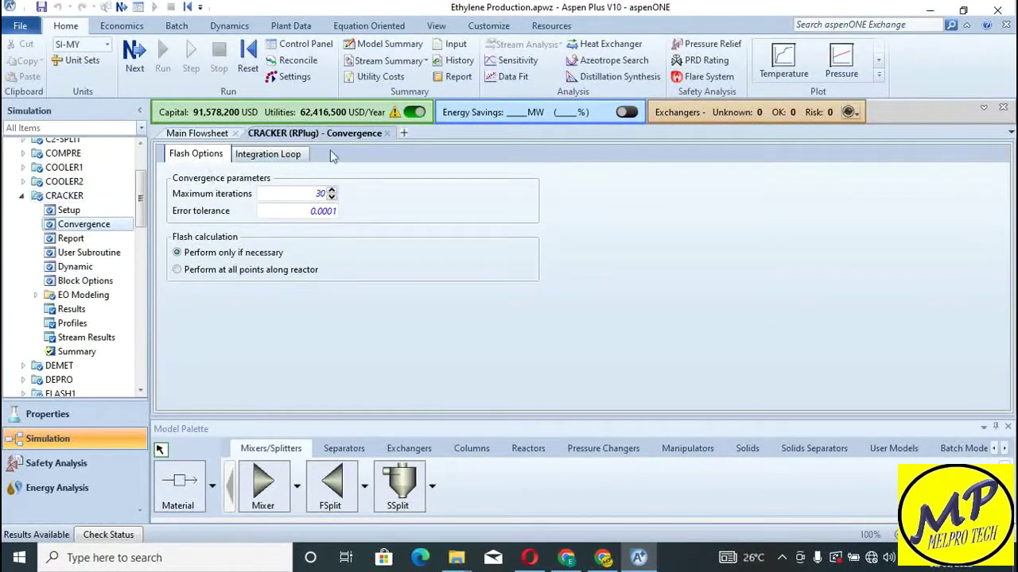
left_click(386, 133)
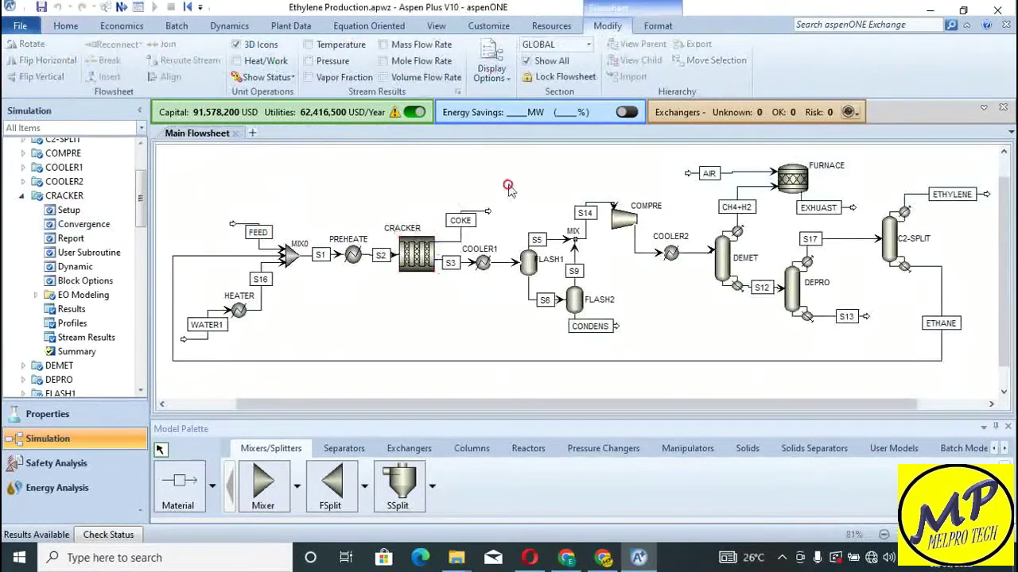
left_click(485, 264)
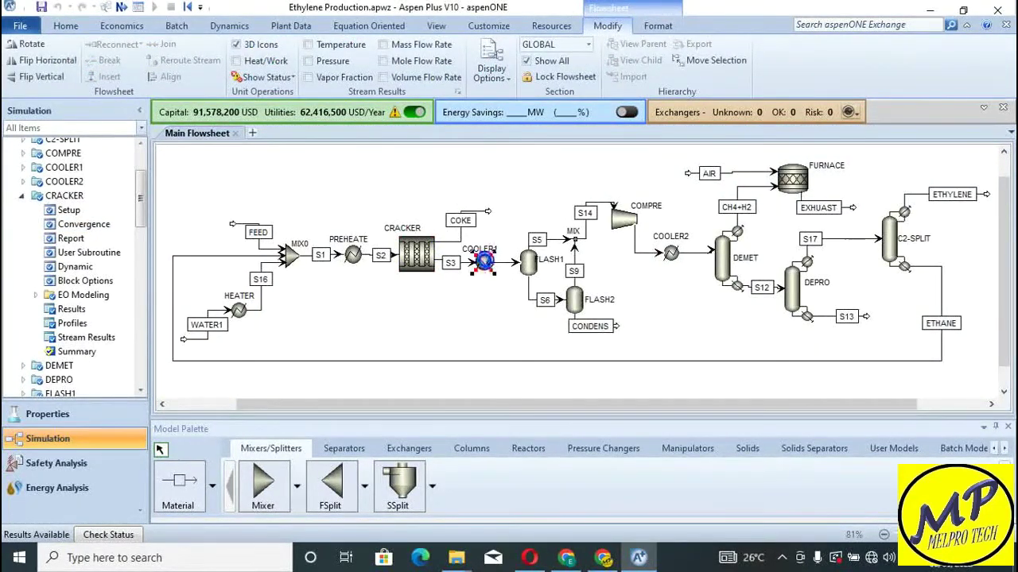
double_click(485, 264)
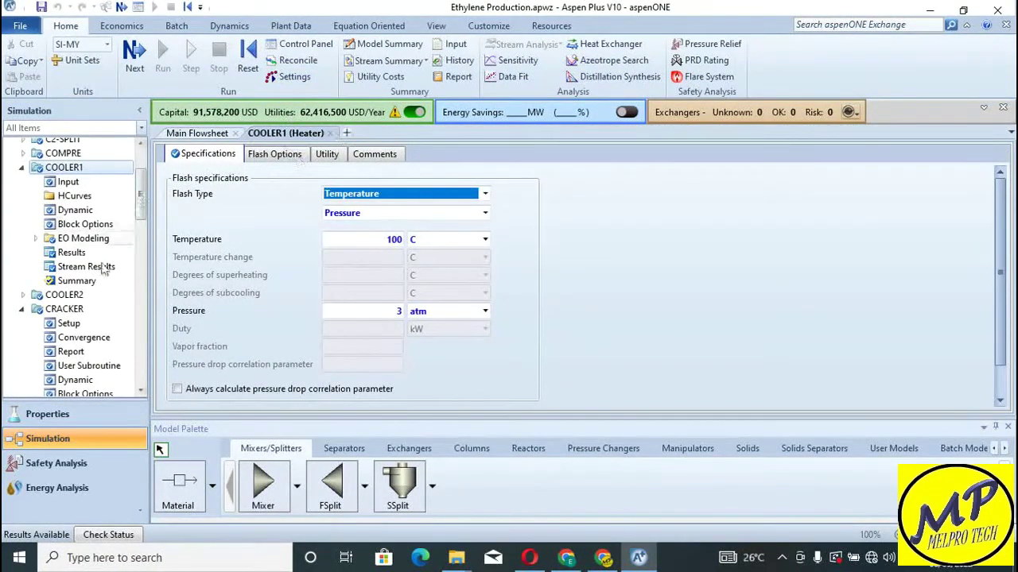
left_click(326, 133)
left_click(529, 267)
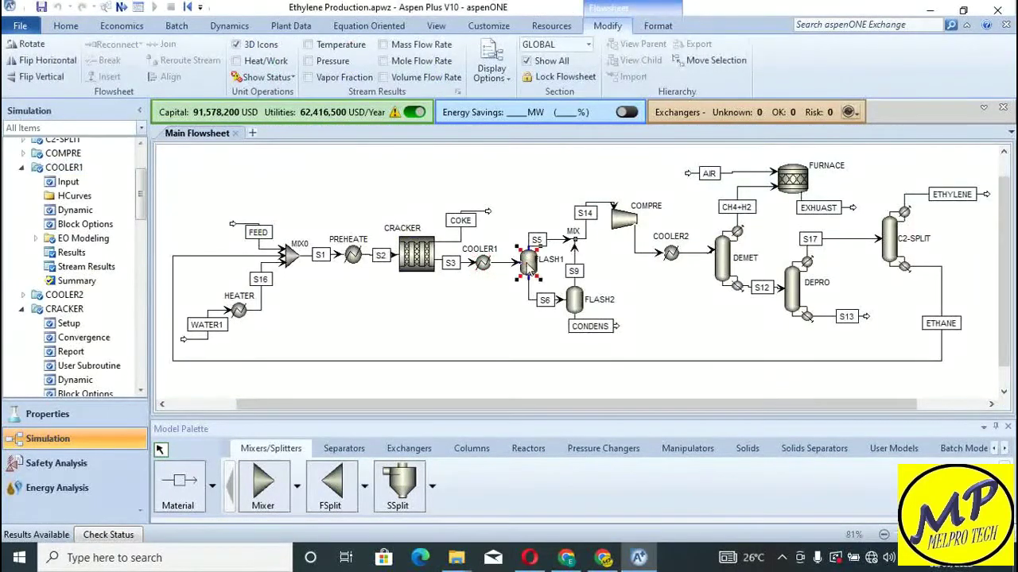
double_click(529, 268)
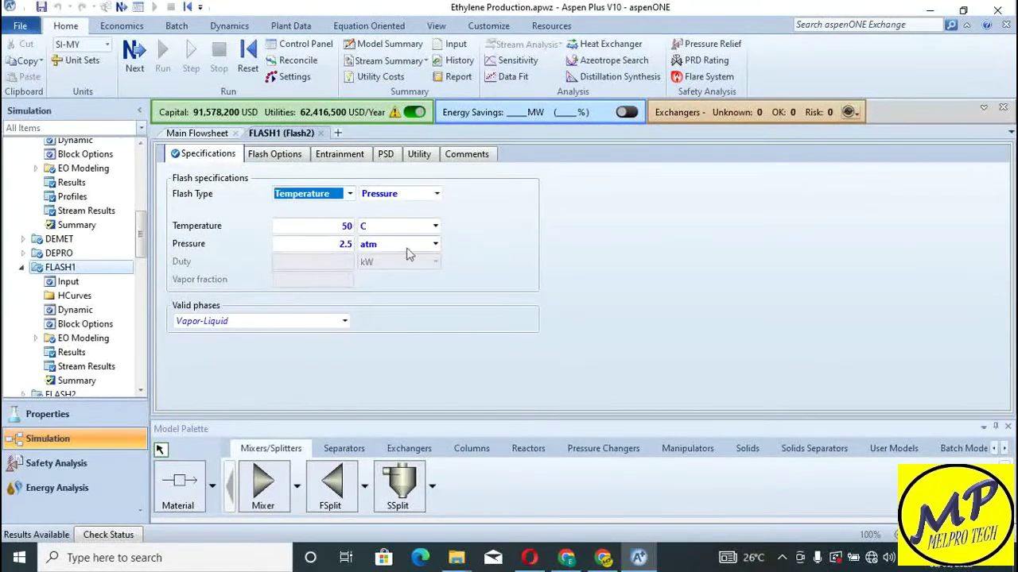
left_click(322, 134)
left_click(574, 303)
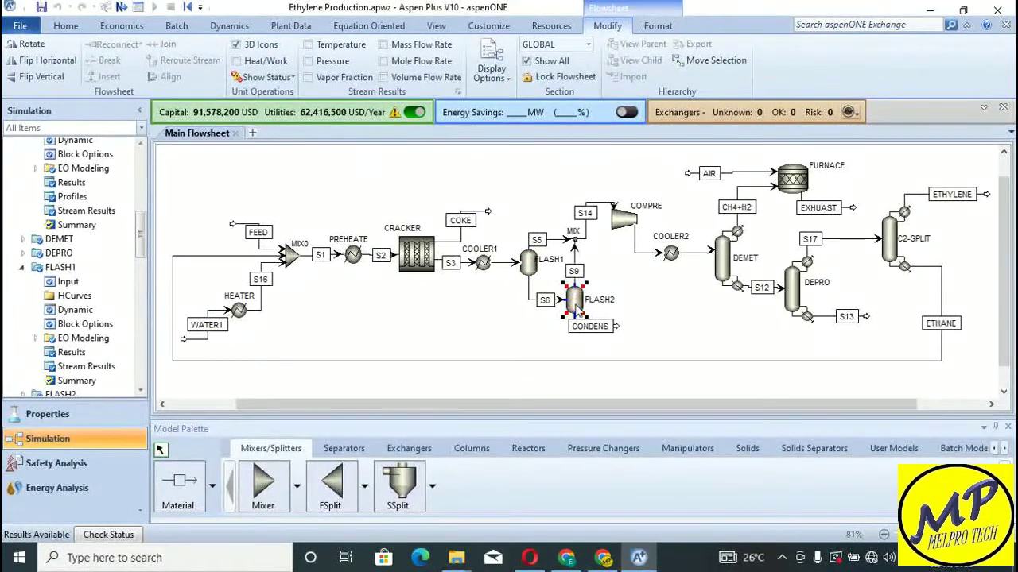
double_click(576, 310)
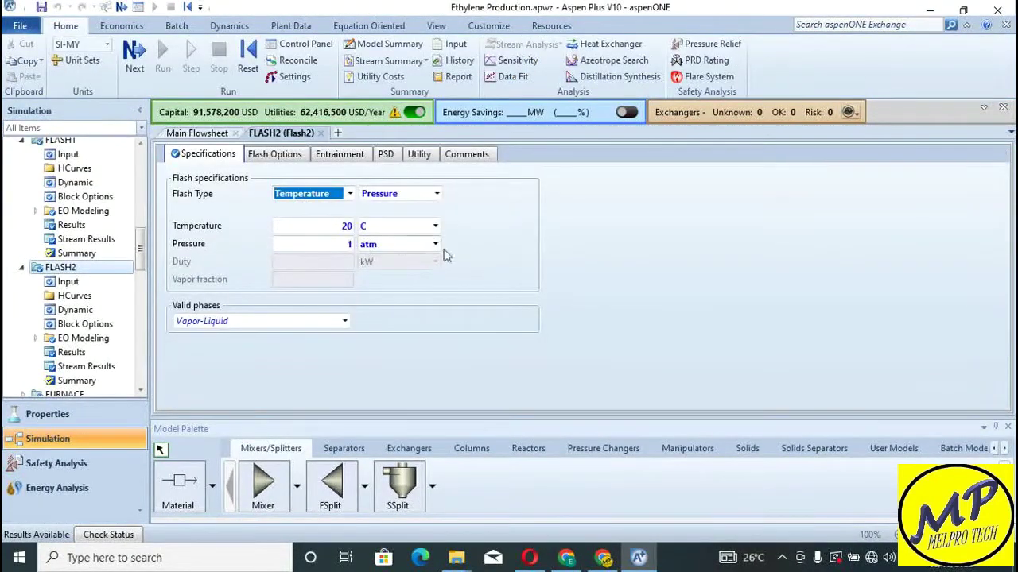
left_click(321, 133)
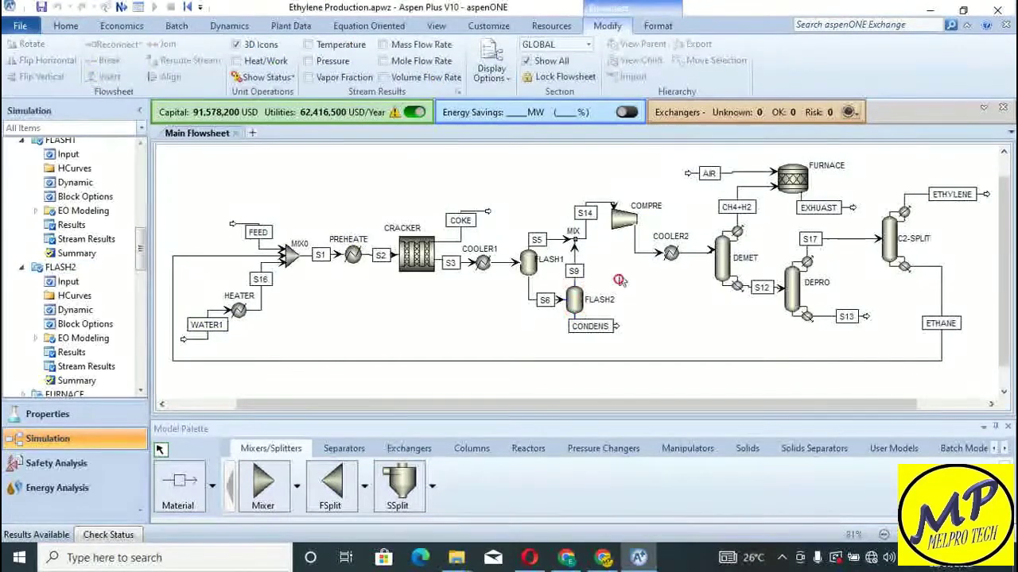
left_click(622, 214)
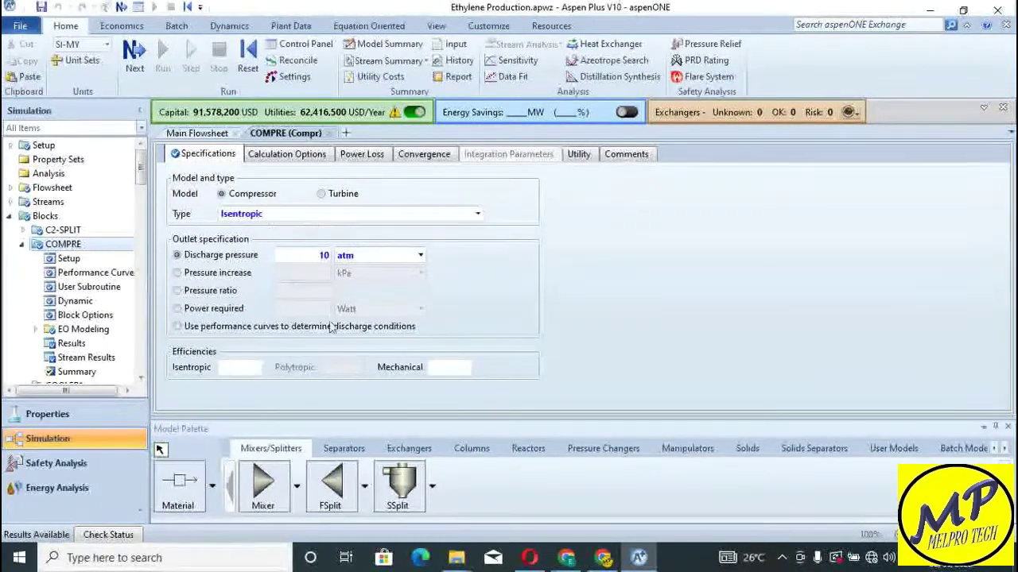
left_click(290, 159)
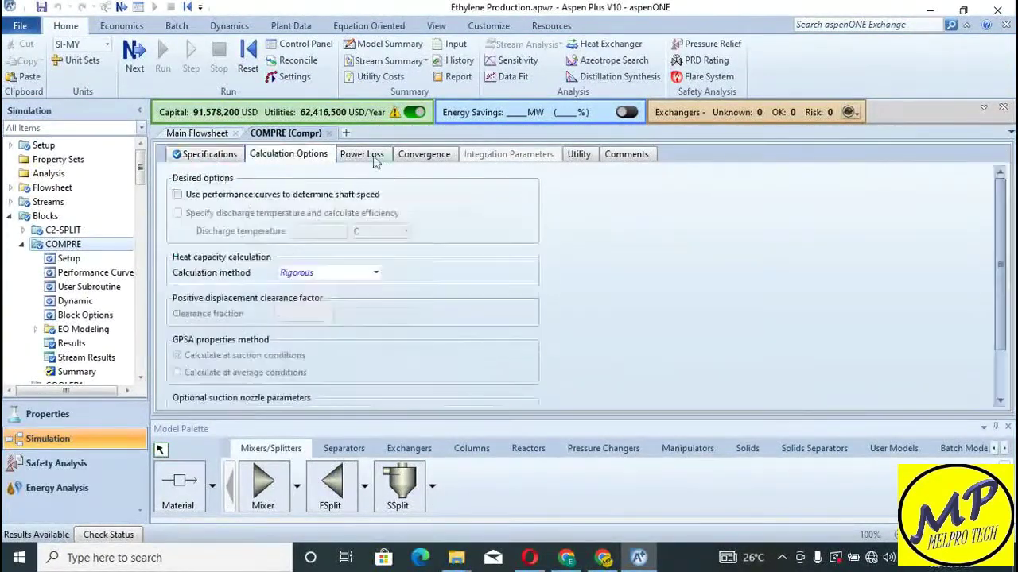
left_click(368, 159)
left_click(430, 159)
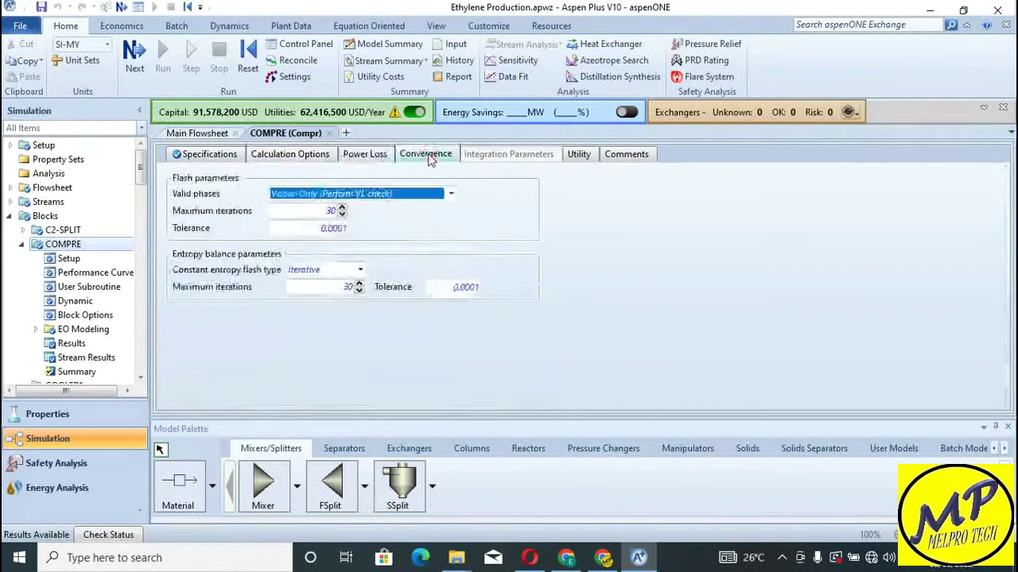
left_click(228, 160)
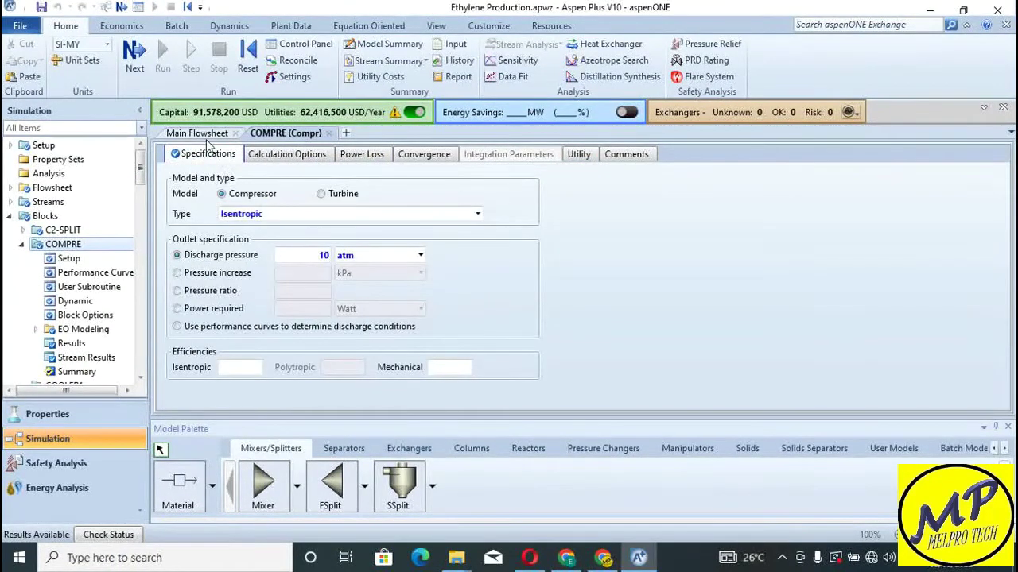
left_click(329, 133)
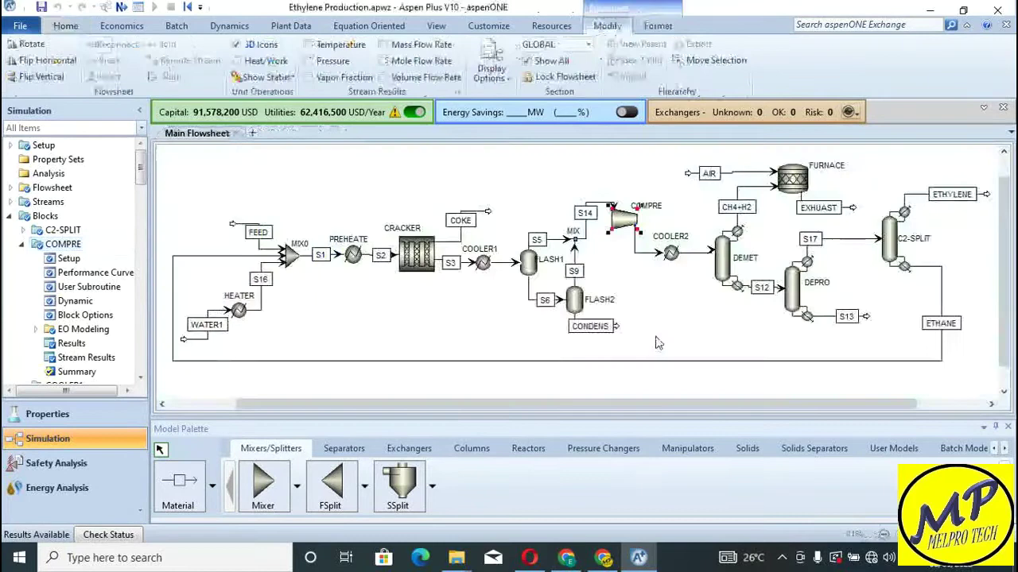
left_click(669, 255)
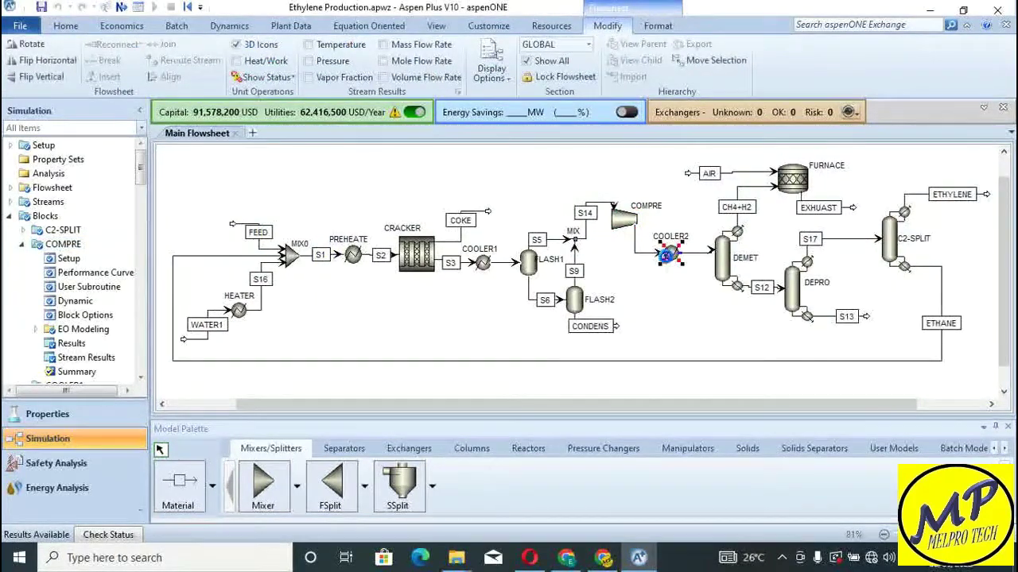
double_click(669, 259)
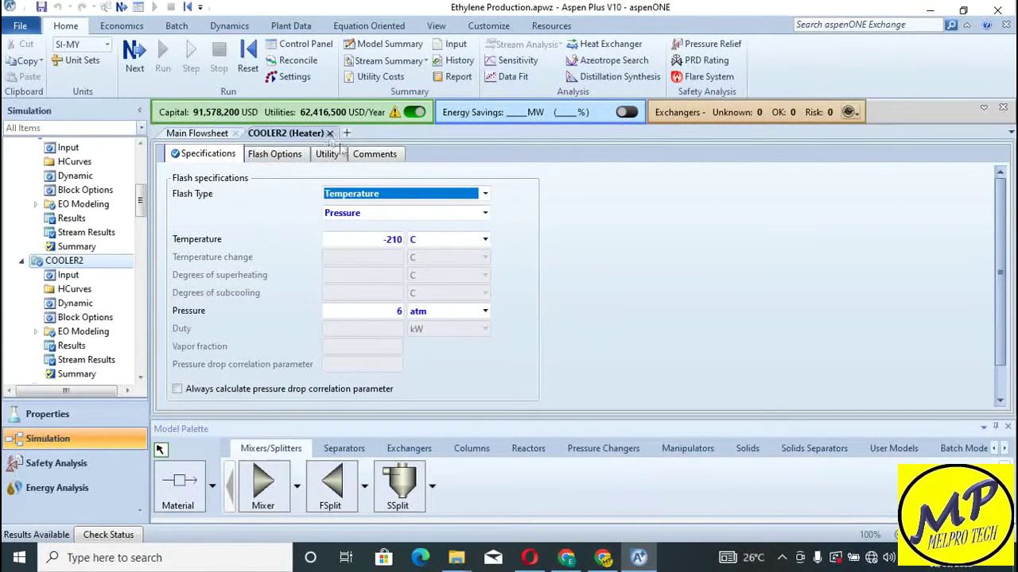
left_click(330, 134)
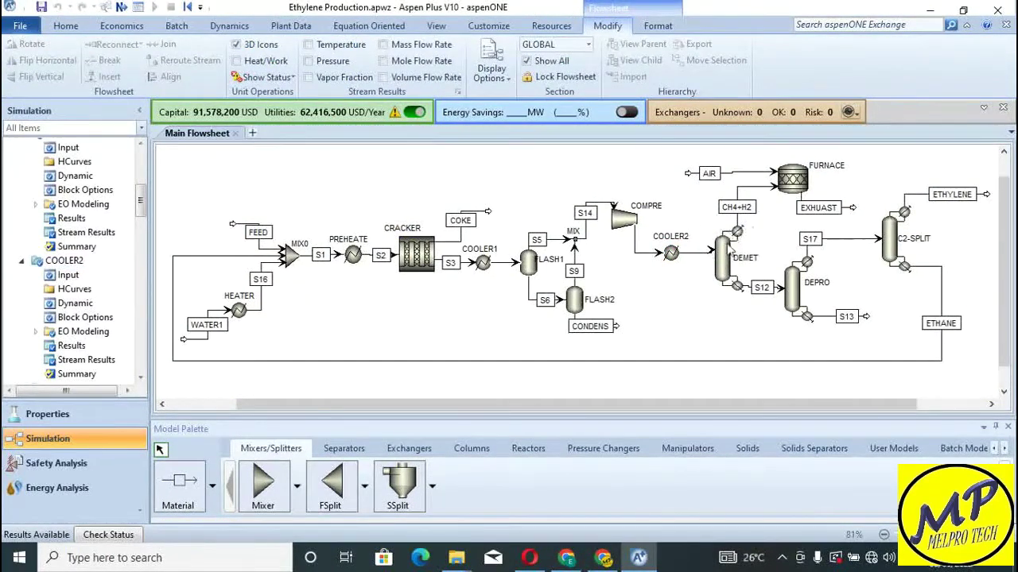
- Review the DEMET column's streams (feed on stage 10), 3 atm pressure, condenser and reboiler
left_click(725, 267)
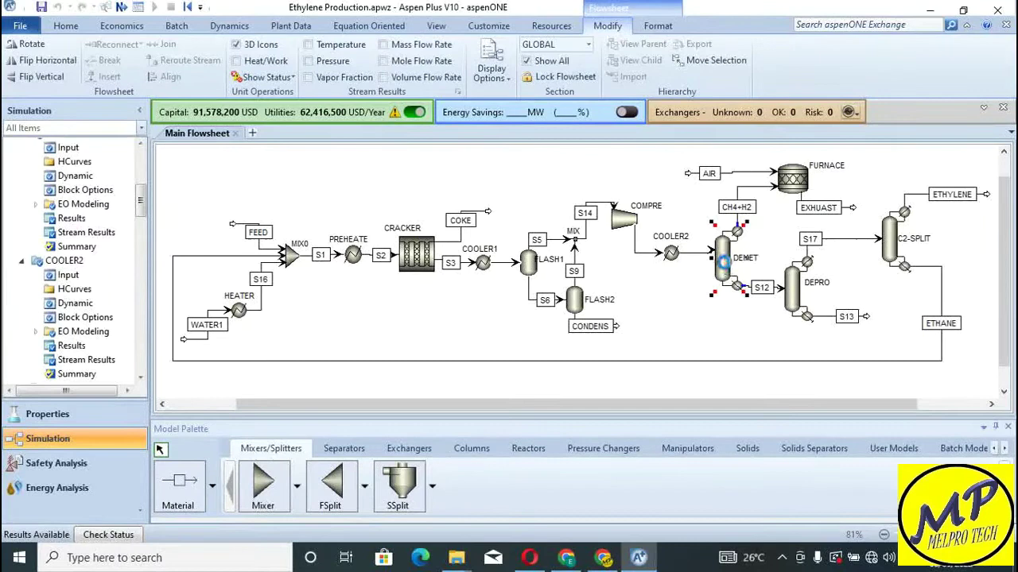
double_click(725, 267)
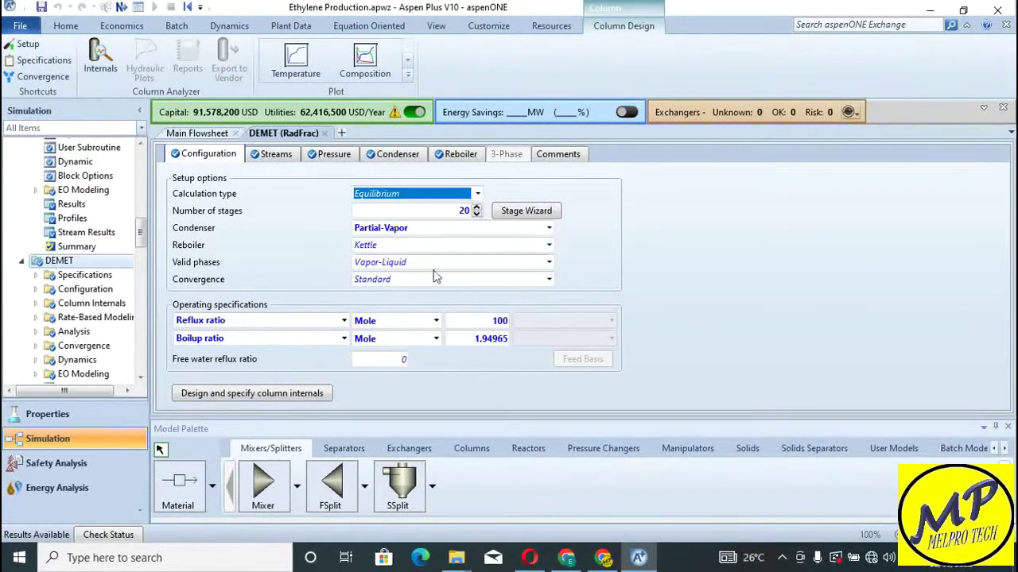
left_click(274, 155)
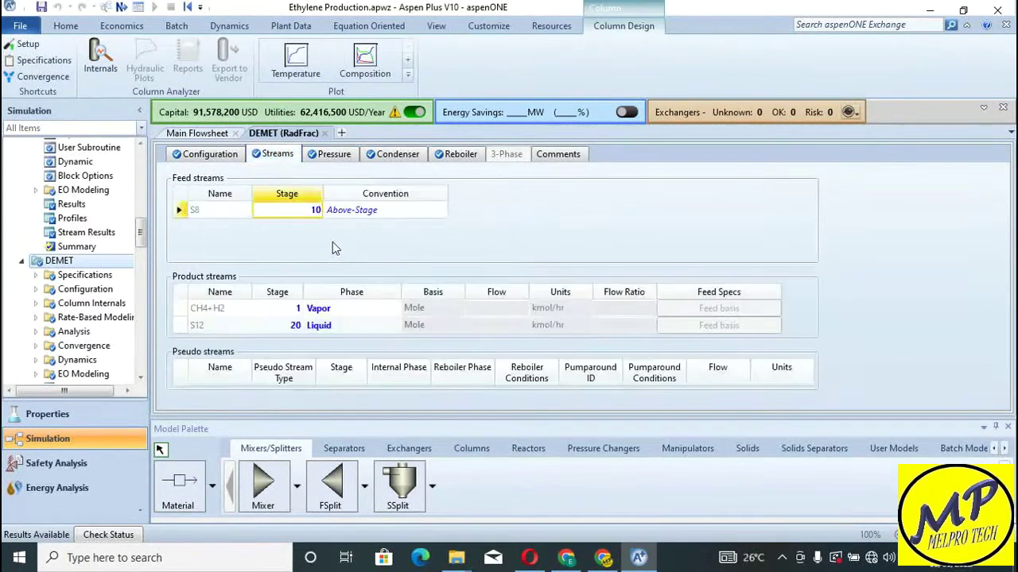
left_click(332, 156)
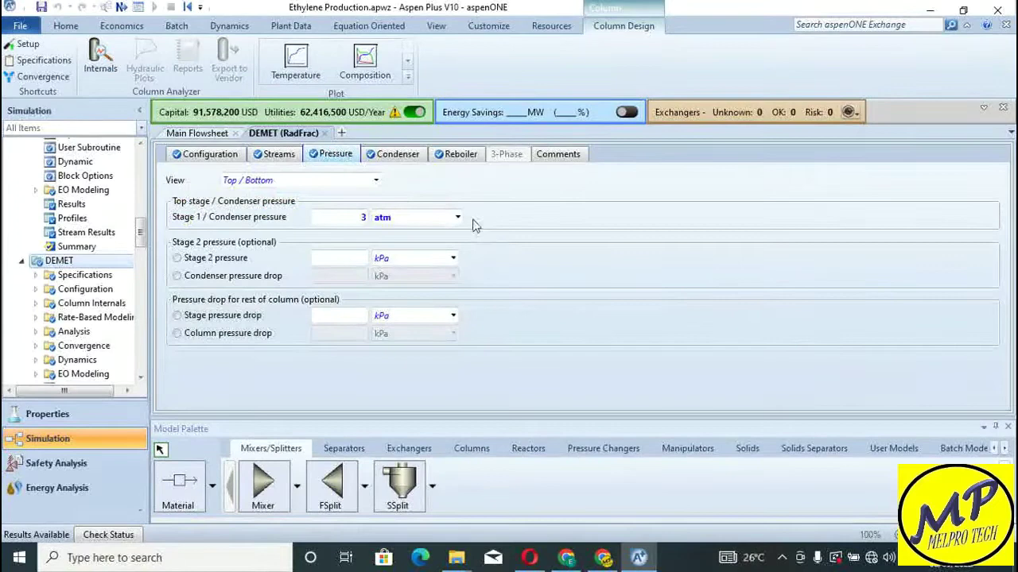
left_click(411, 156)
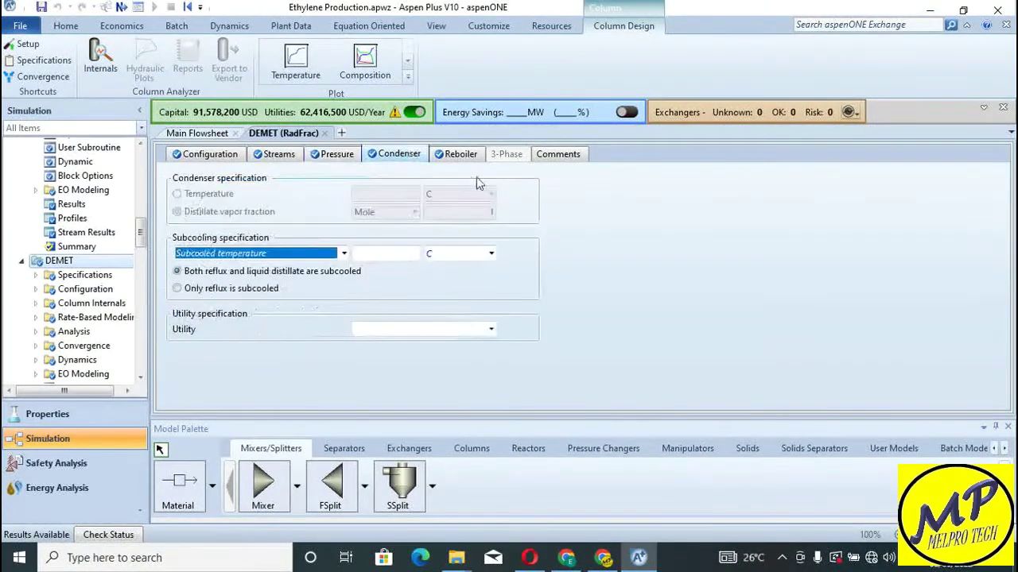
left_click(461, 157)
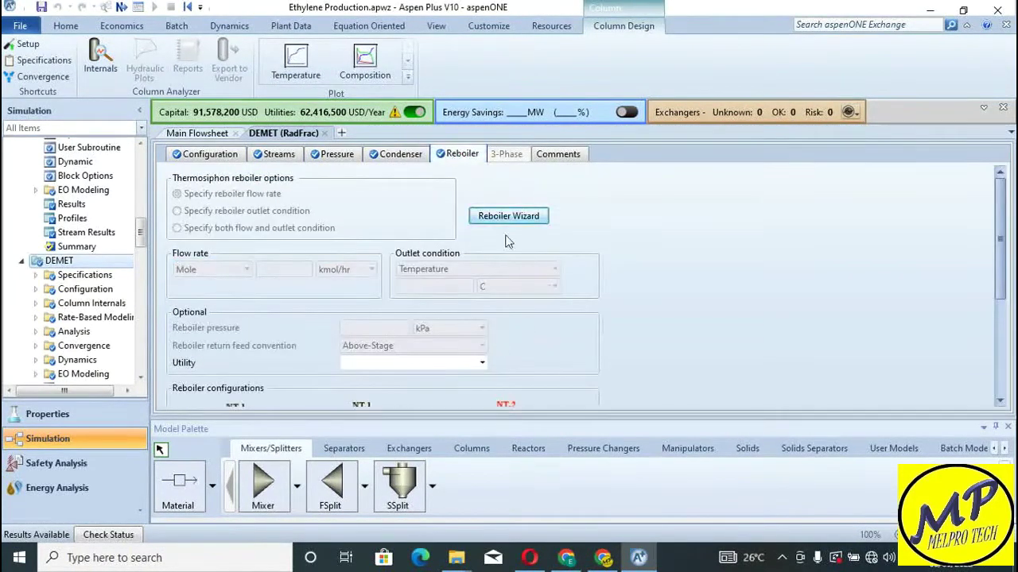
scroll(477, 388, "down", 5)
scroll(413, 302, "up", 5)
key("ctrl+F4")
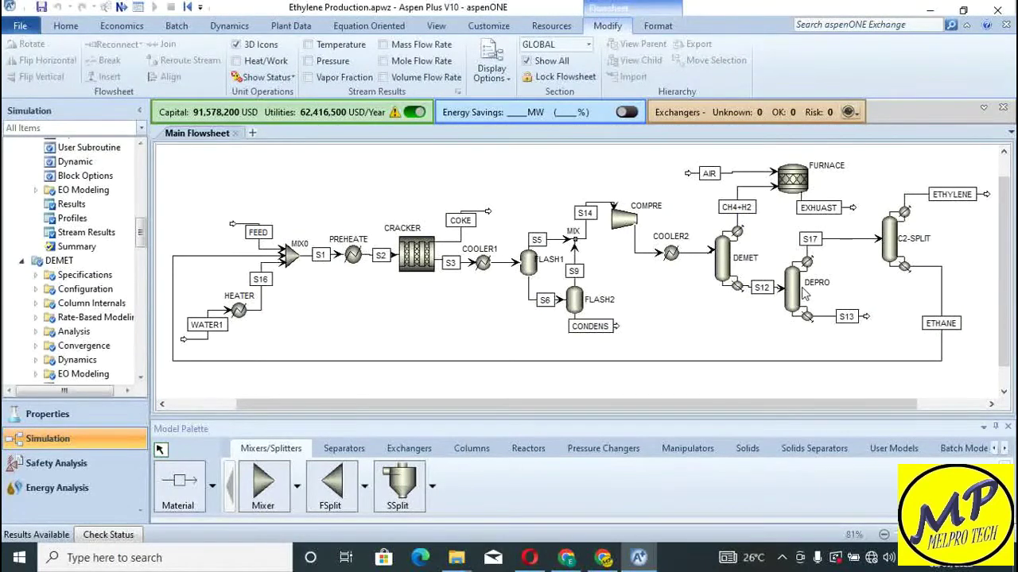
- Review DEPRO's 20-stage setup, reflux ratio 100, feed stage 10, 2 atm pressure and reboiler
left_click(795, 290)
double_click(801, 294)
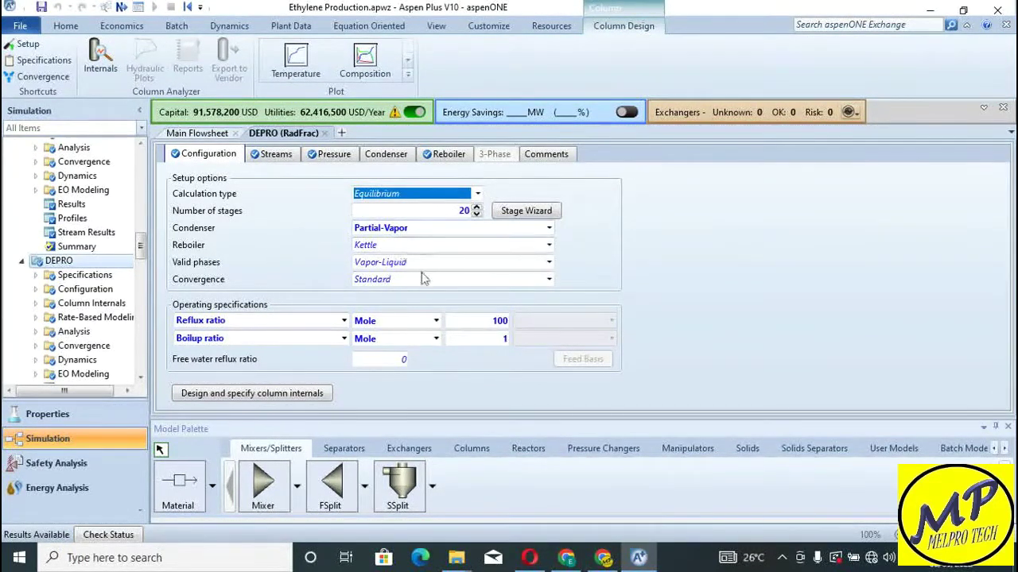
left_click(276, 155)
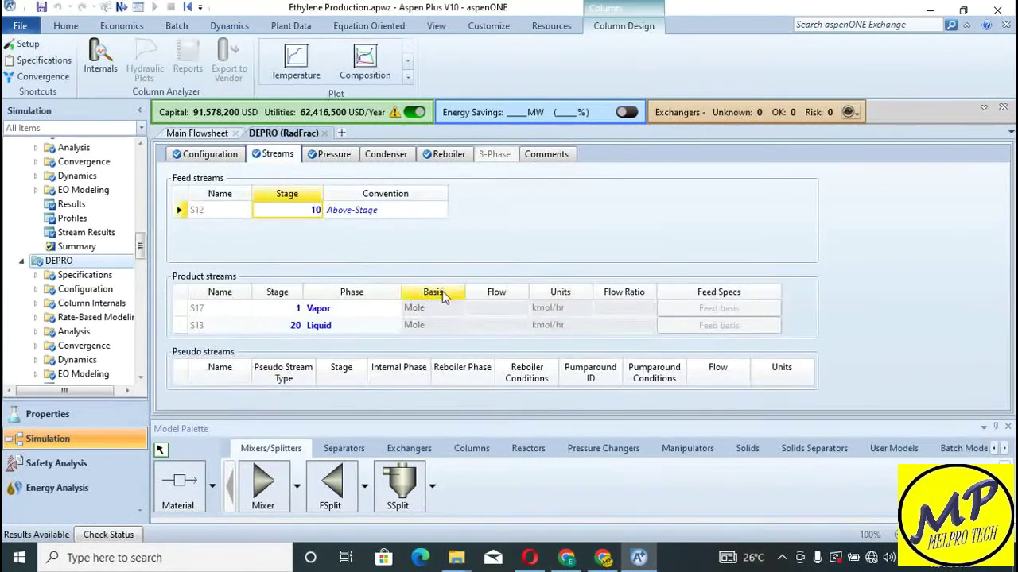
left_click(336, 155)
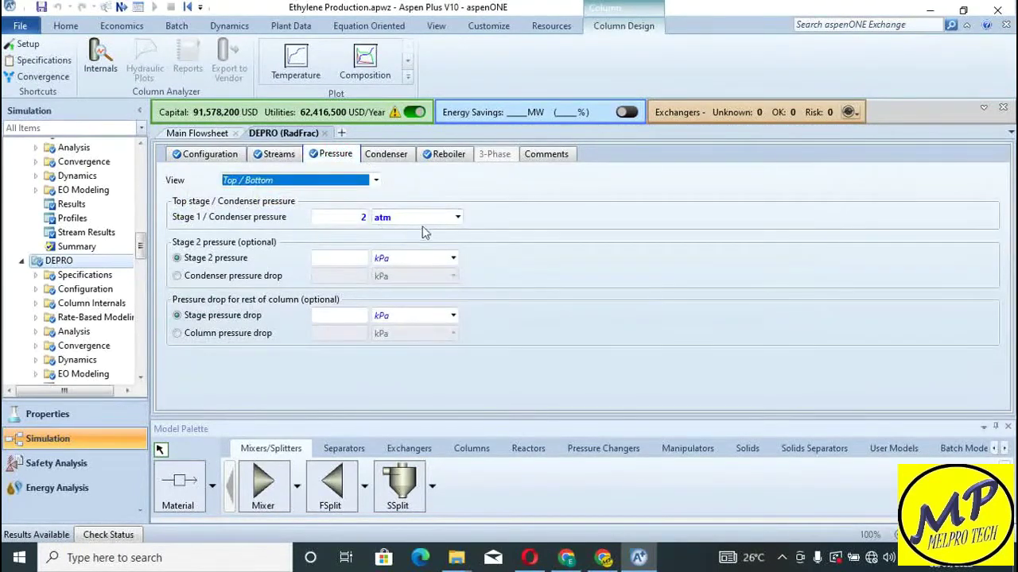
left_click(451, 155)
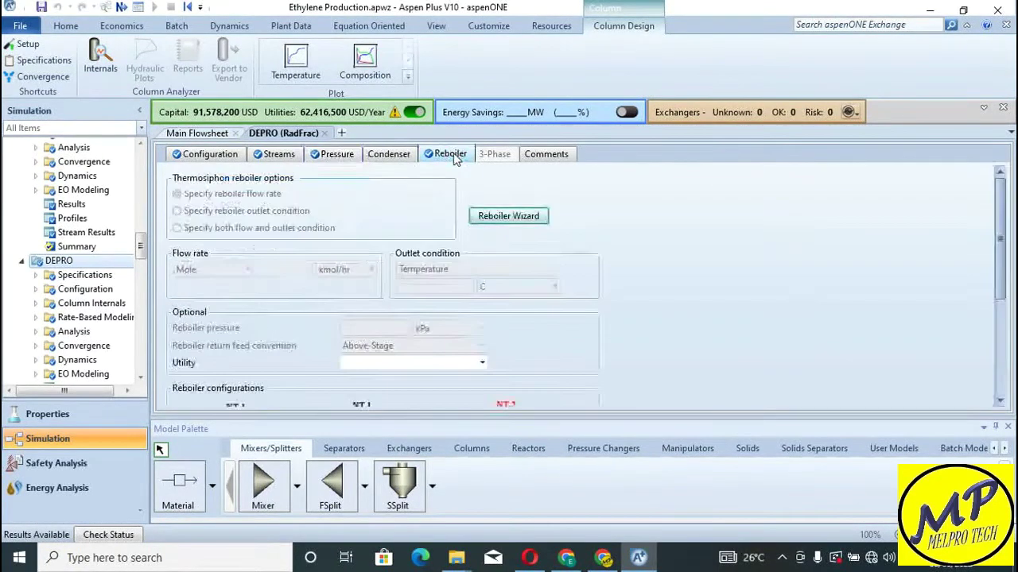
scroll(493, 279, "down", 5)
scroll(490, 275, "up", 5)
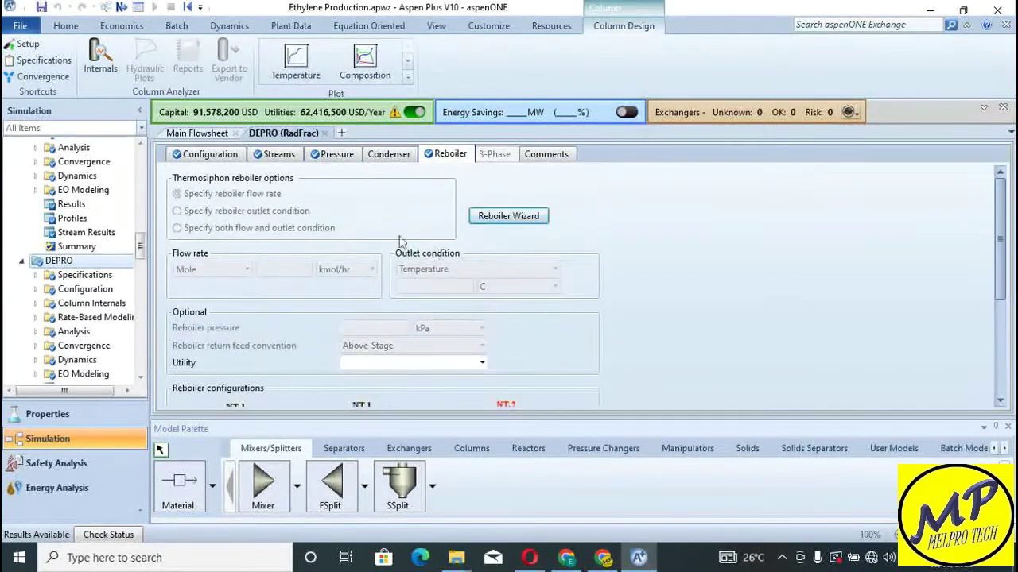
- Close DEPRO and open the C2-SPLIT column's input form (15 stages, reflux ratio 100)
left_click(324, 134)
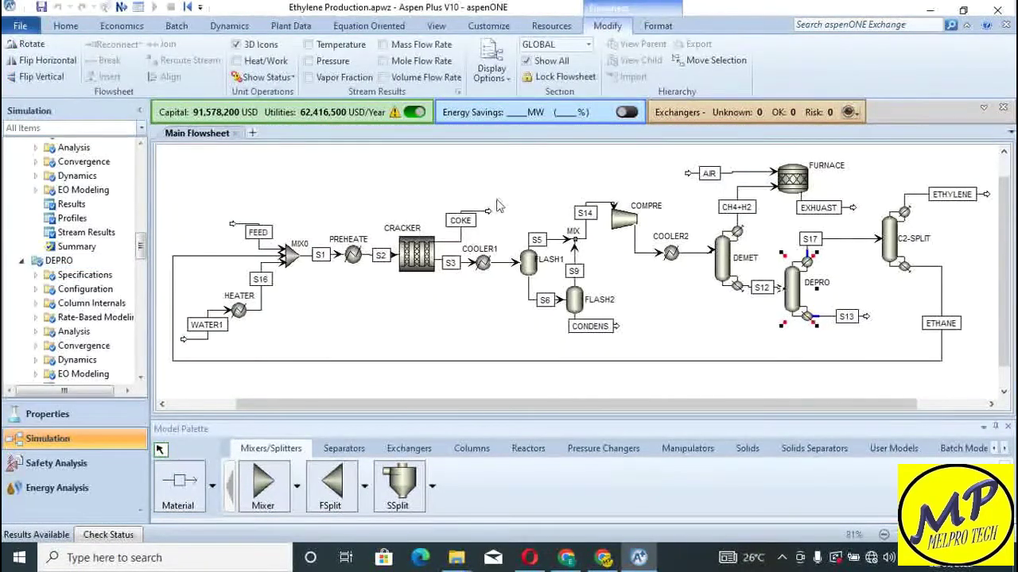
left_click(845, 247)
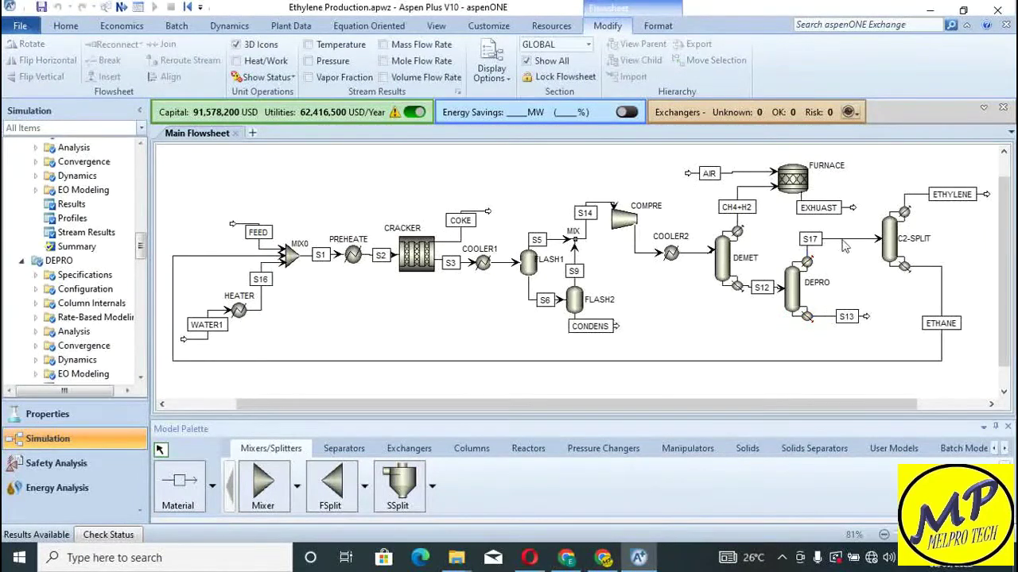
left_click(895, 246)
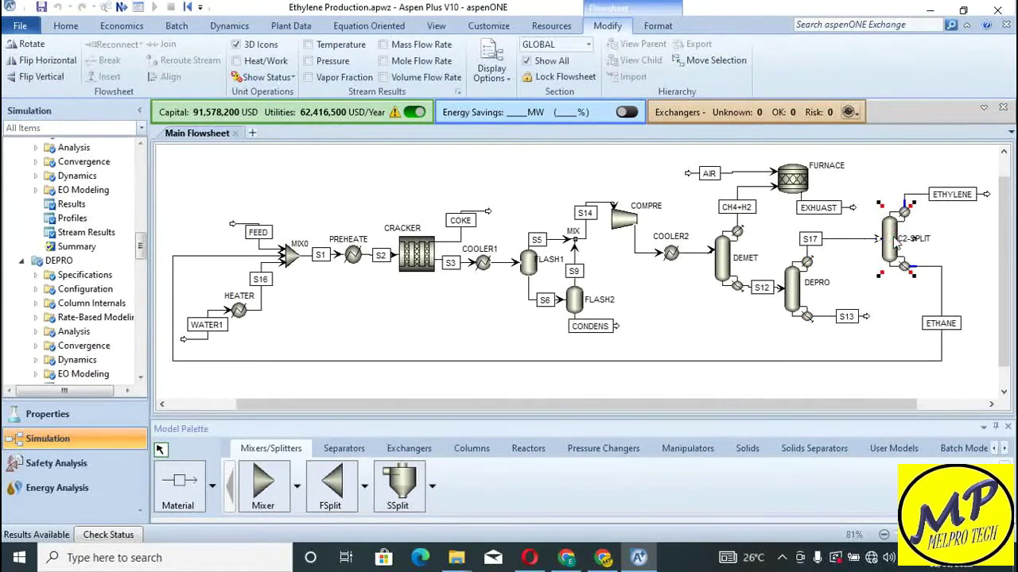
double_click(894, 246)
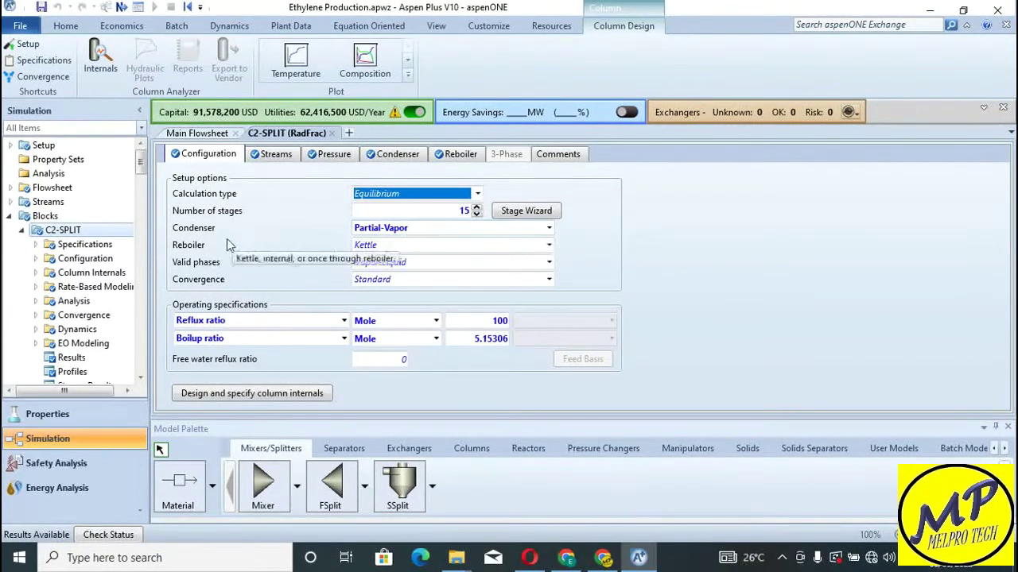
- Review C2-SPLIT's streams, pressure, condenser and reboiler (boilup ratio 5.153), then close it
left_click(276, 156)
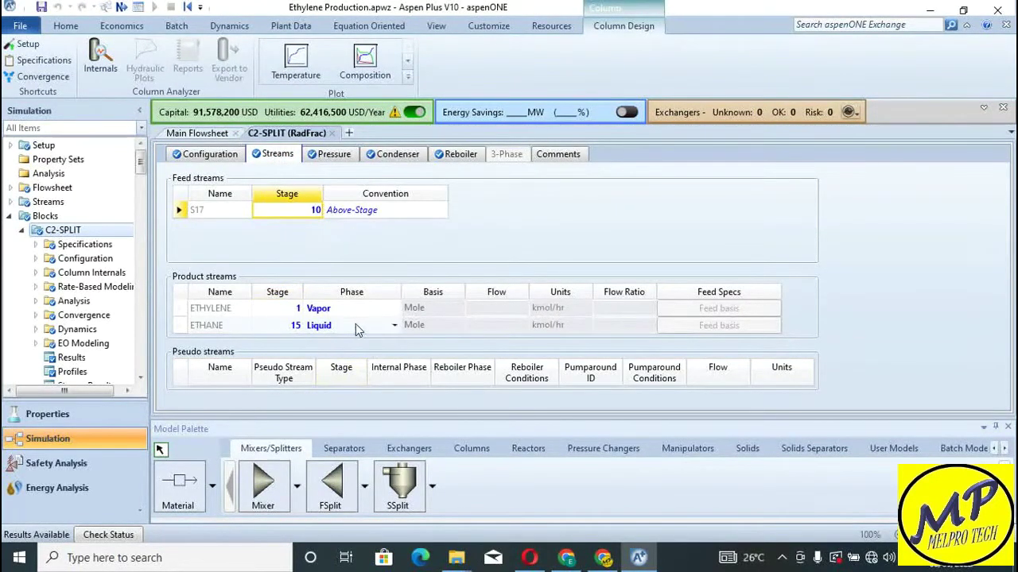
left_click(329, 155)
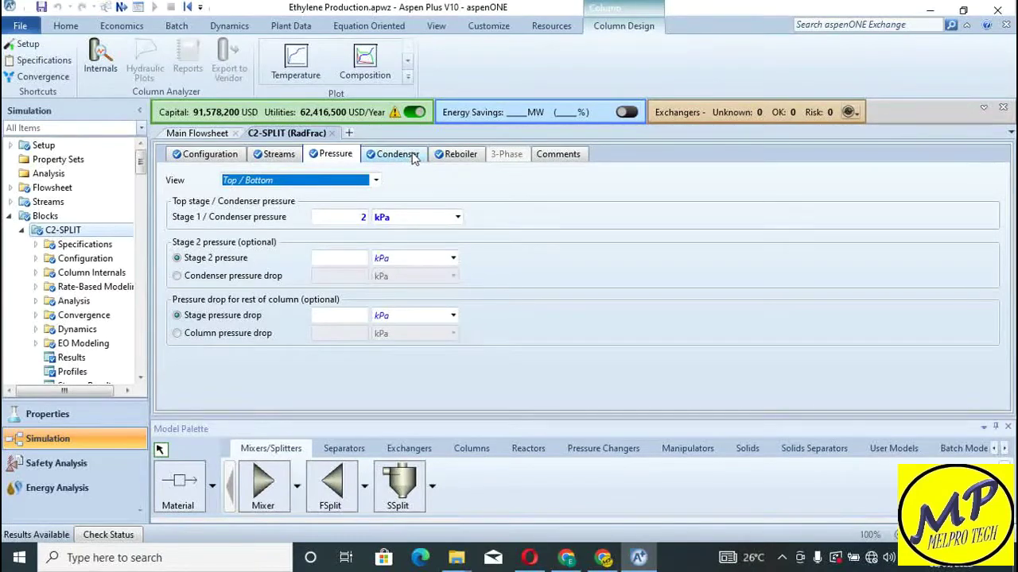
left_click(413, 157)
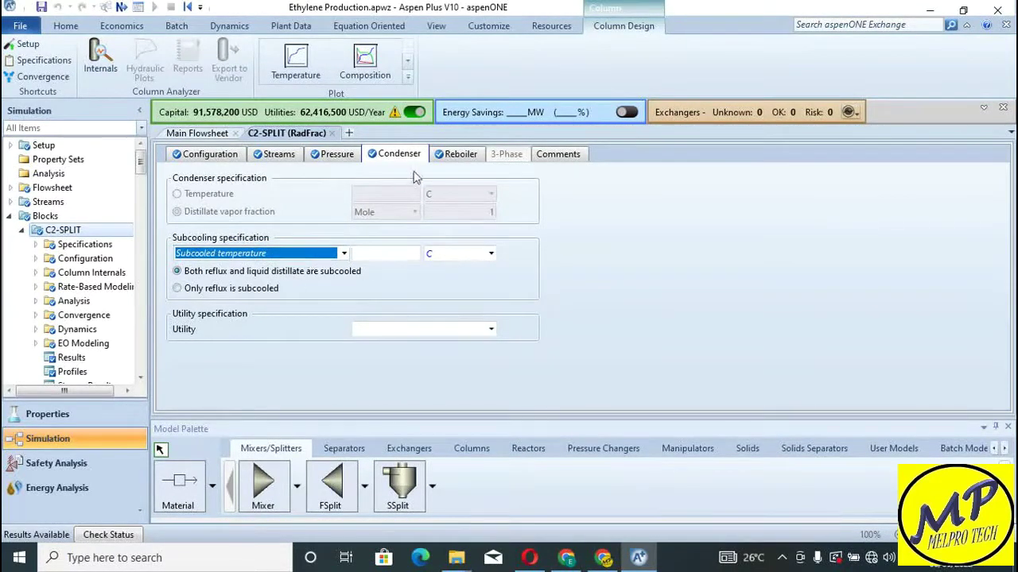
left_click(469, 156)
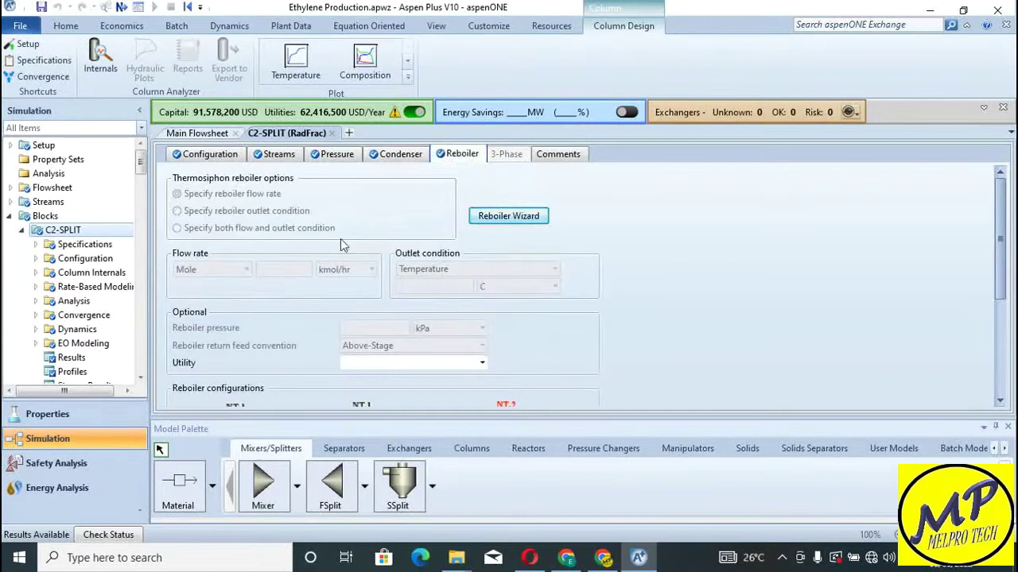
left_click(227, 157)
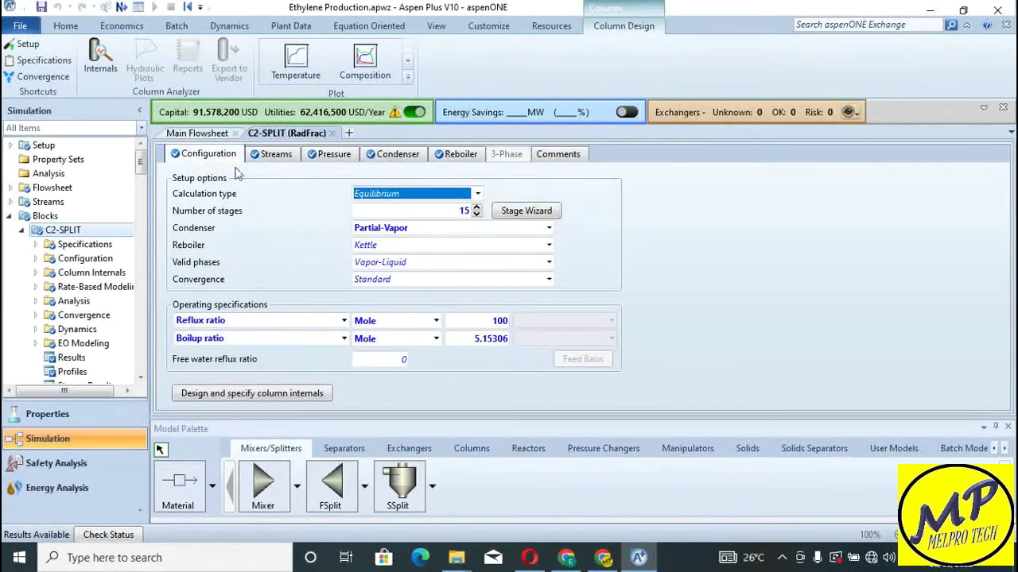
left_click(332, 134)
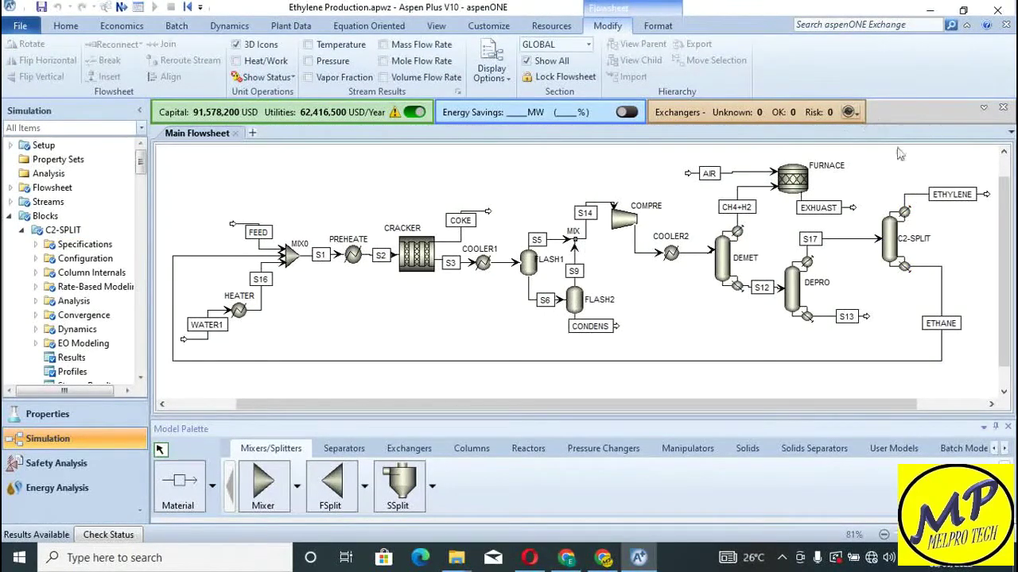
- Review the FURNACE's 1000 °C, 1.5 atm specification and its NO-producing combustion reactions
left_click(799, 178)
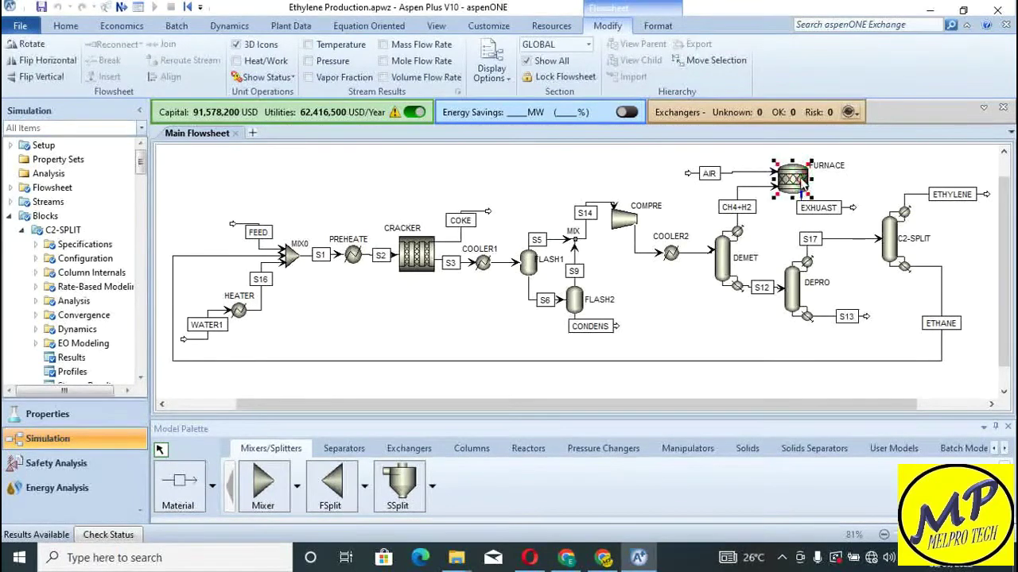
double_click(799, 178)
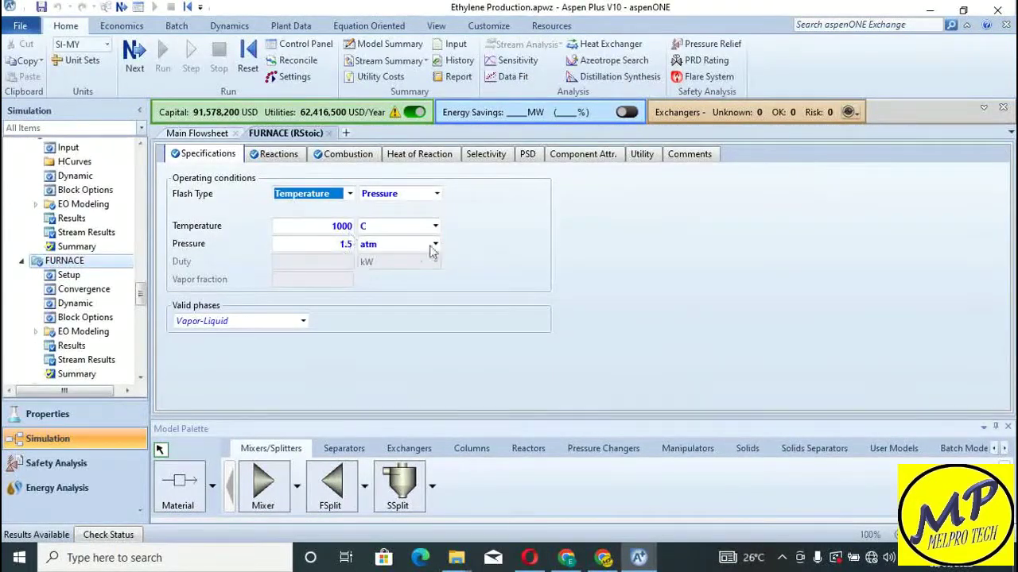
left_click(286, 155)
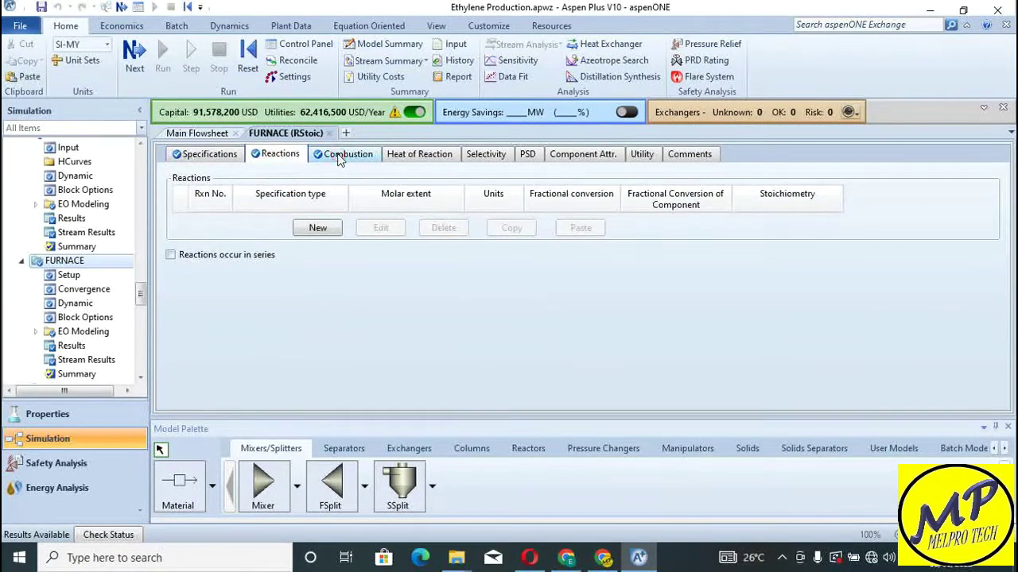
left_click(337, 157)
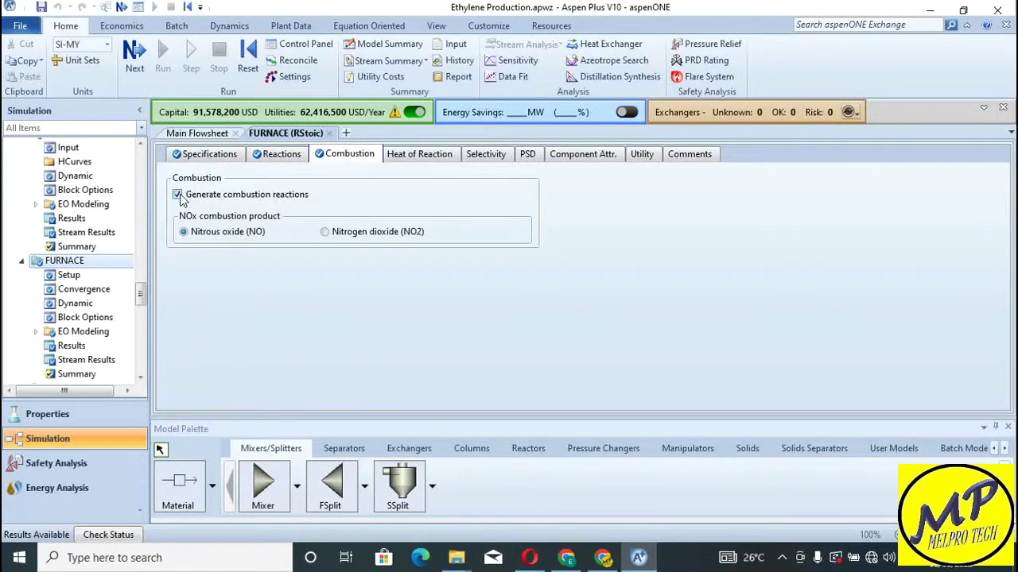
- Close the FURNACE form and open the ETHYLENE stream's results
left_click(337, 133)
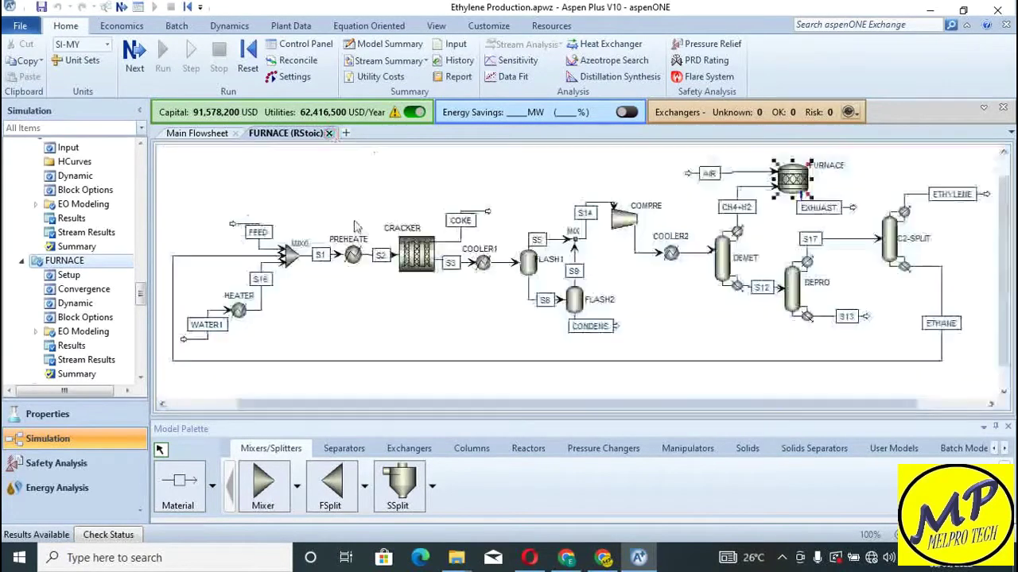
left_click(380, 284)
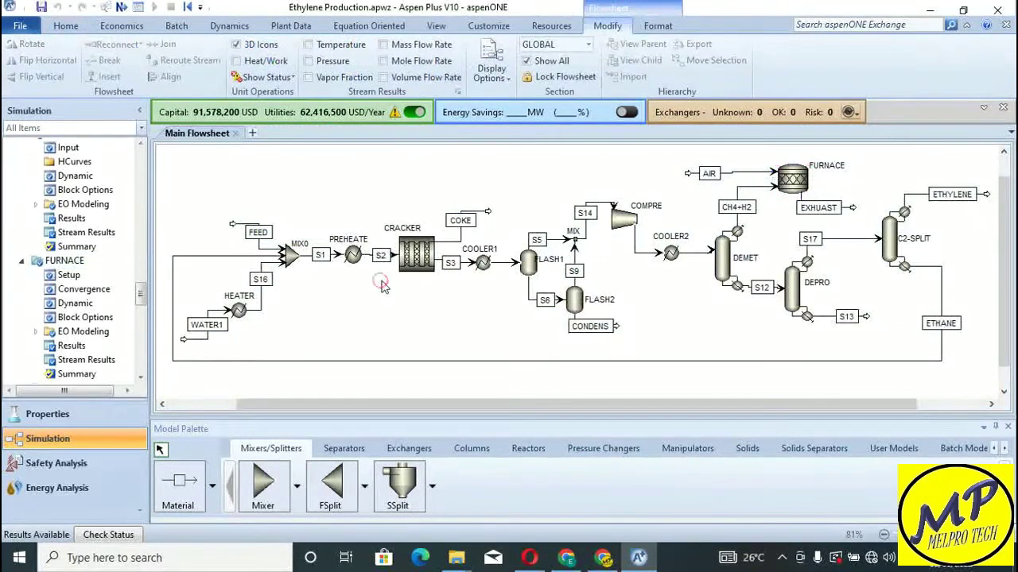
left_click(986, 196)
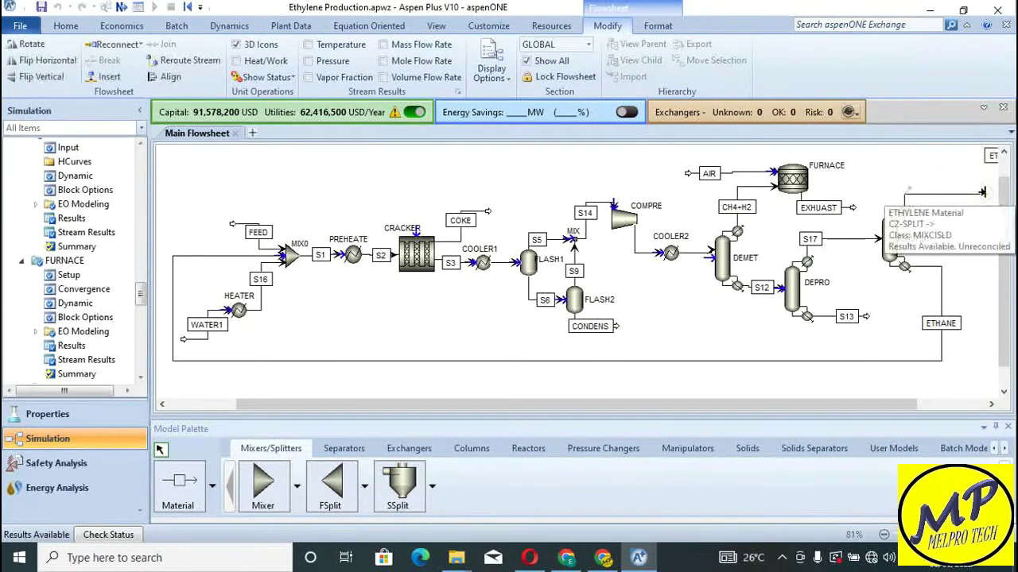
left_click(916, 193)
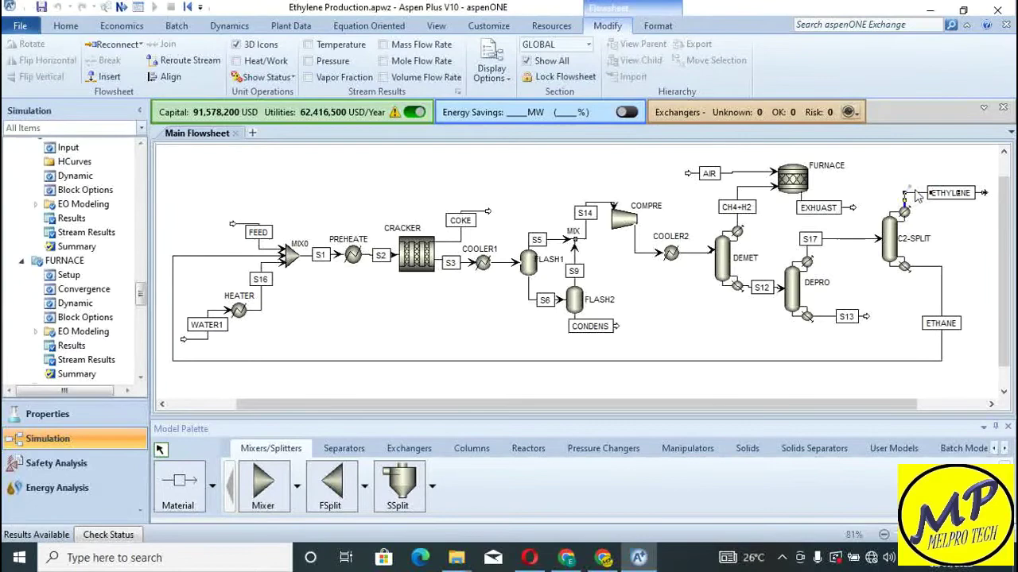
double_click(916, 194)
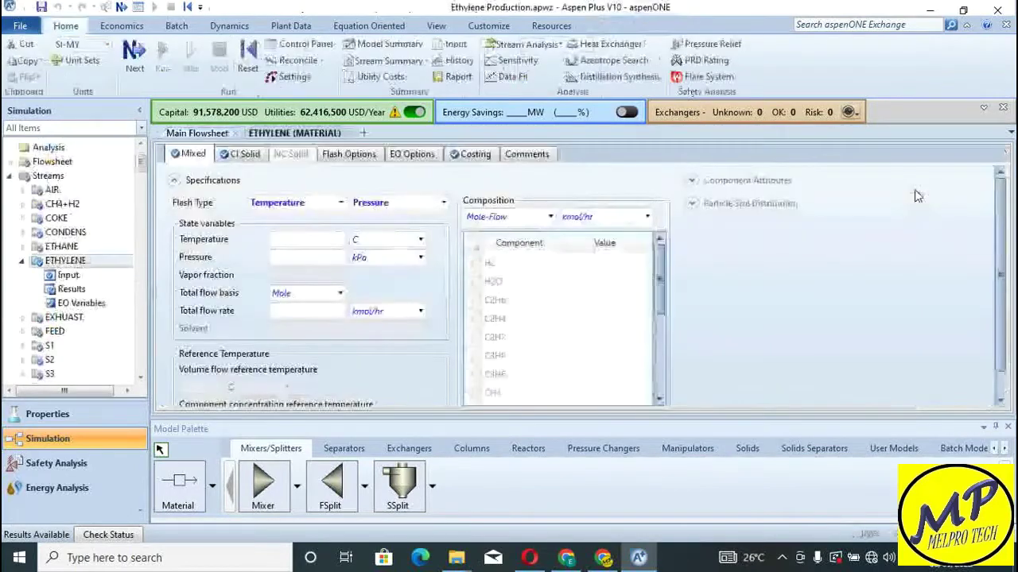
left_click(68, 275)
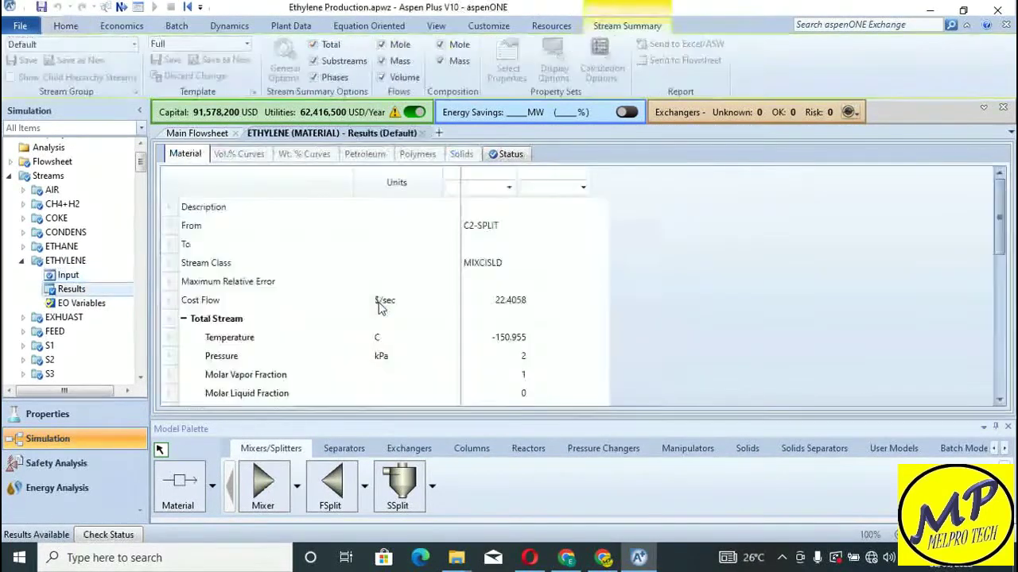
- Show component mass flows with C2H4 in ML-tons/year (1.50088), then close the results
scroll(377, 318, "down", 4)
scroll(377, 322, "down", 4)
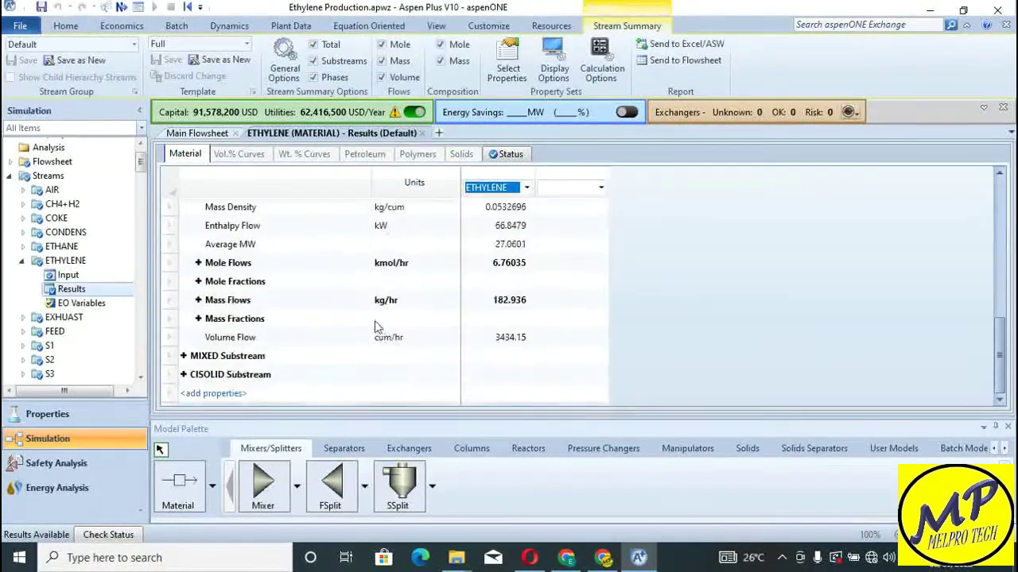
left_click(198, 300)
scroll(393, 322, "down", 2)
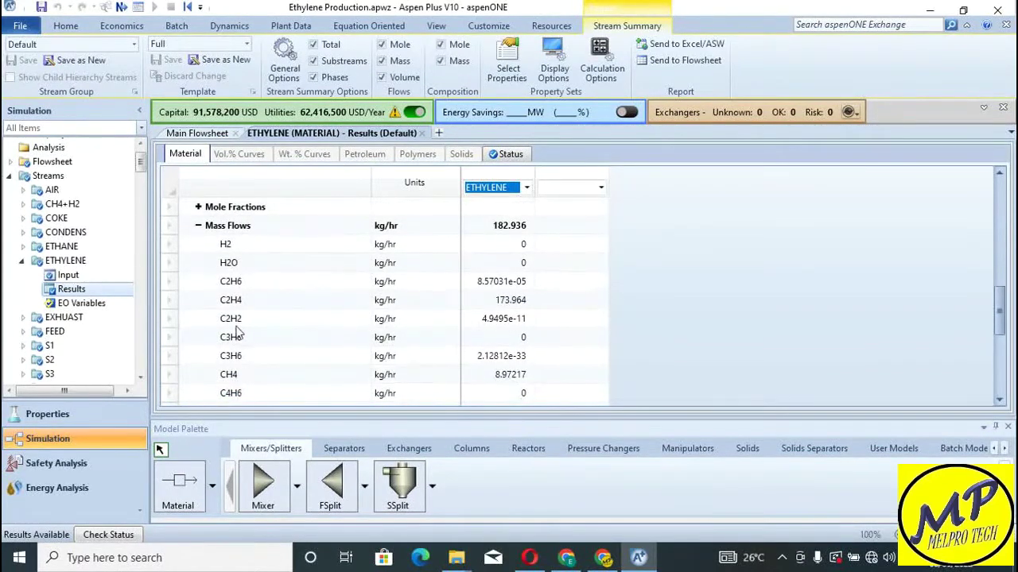
left_click(398, 300)
left_click(453, 300)
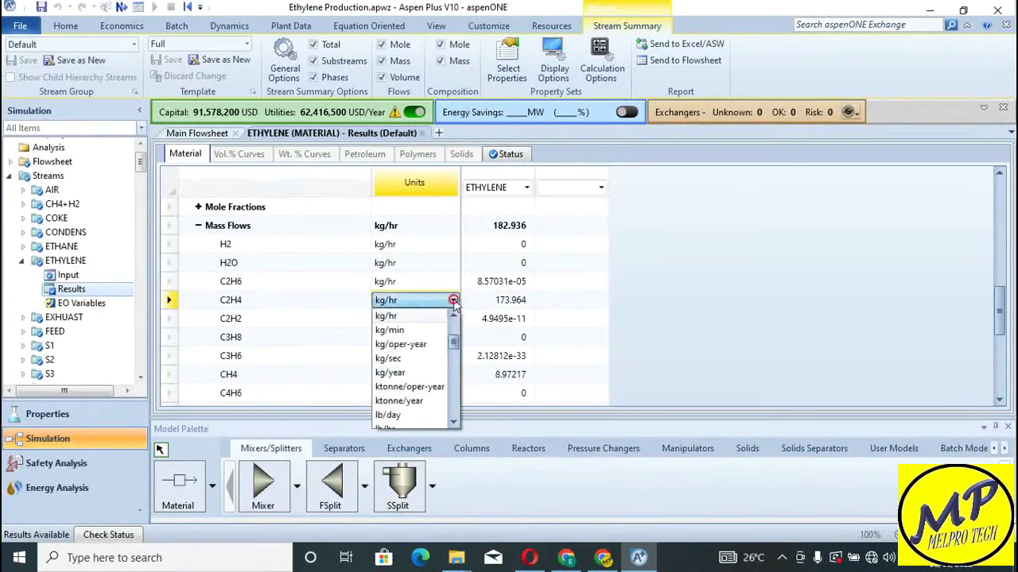
scroll(419, 368, "down", 5)
scroll(419, 368, "down", 3)
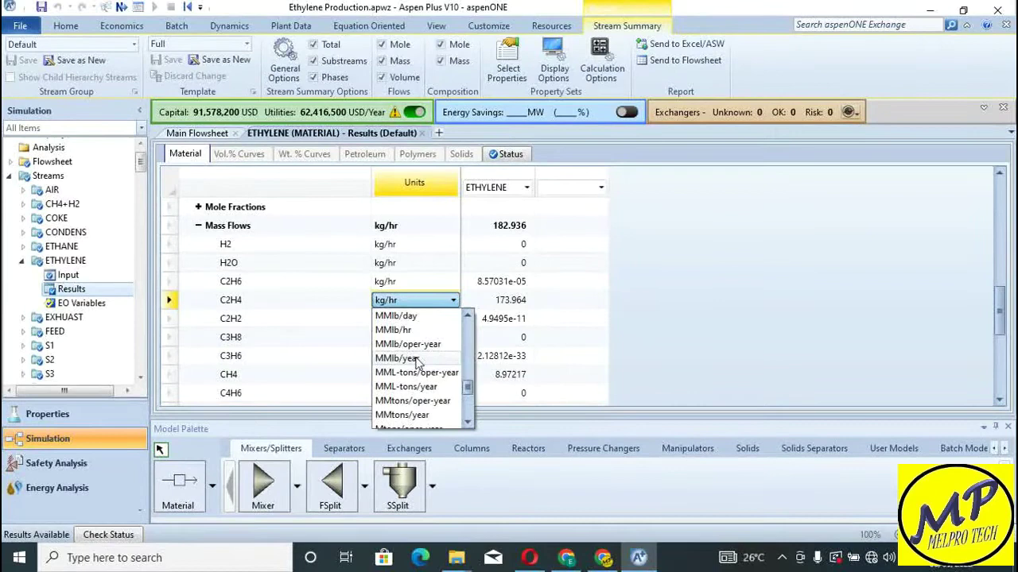
scroll(404, 388, "up", 2)
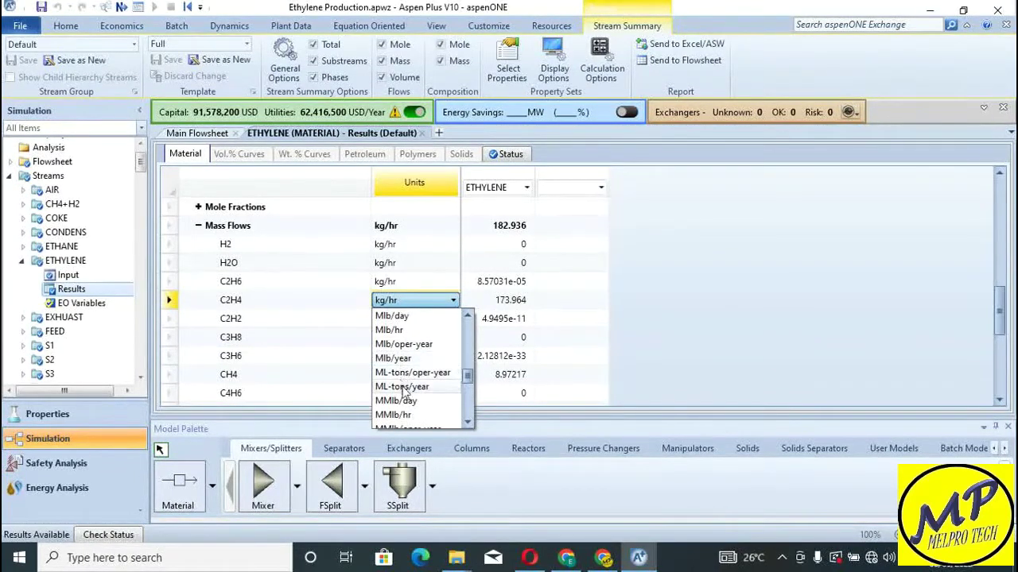
left_click(404, 387)
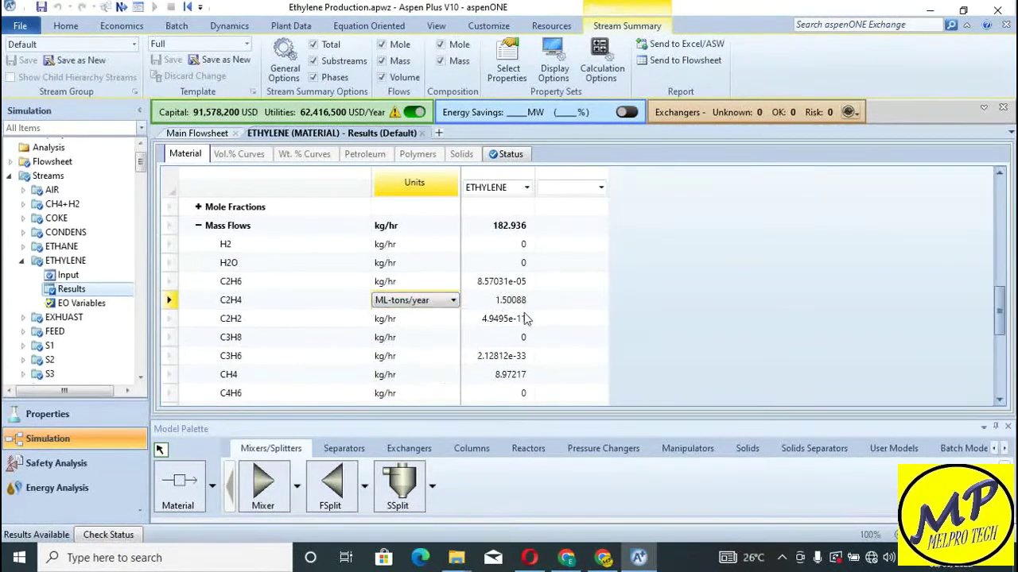
left_click(421, 133)
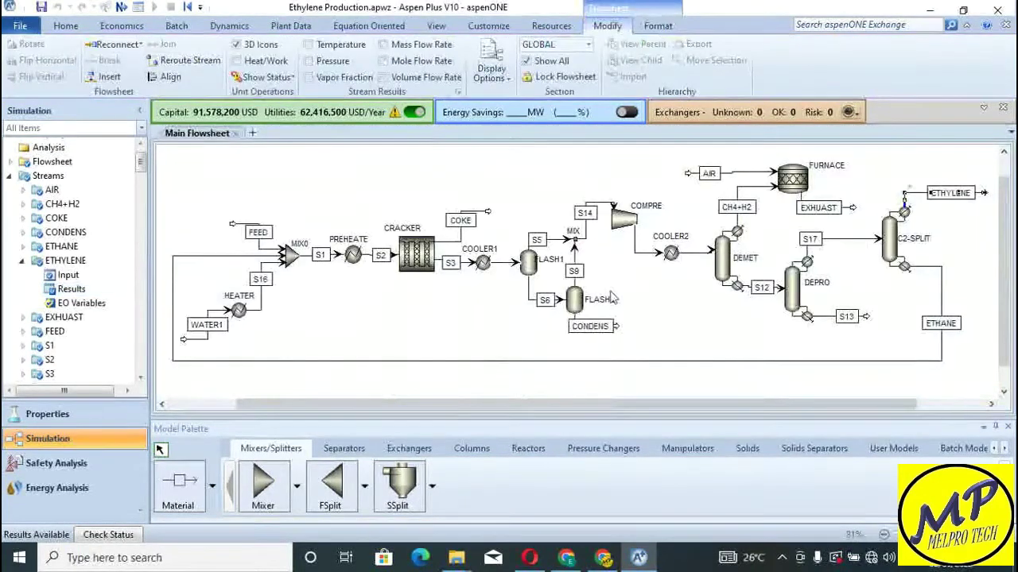
- Open the APEA equipment summary showing 34038.2 kW electricity and 465.212 klb/h steam
left_click(646, 315)
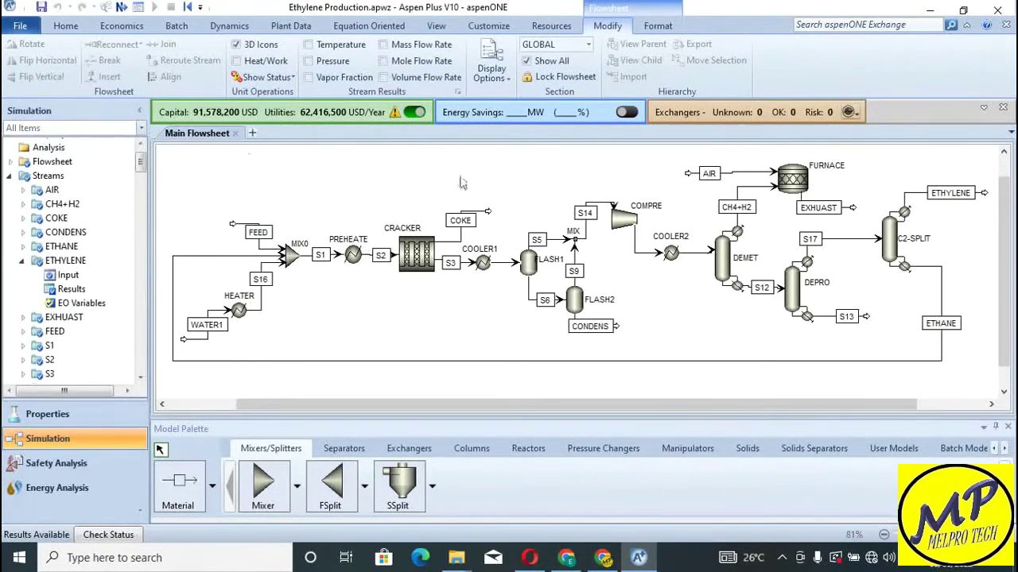
mouse_move(823, 401)
left_mouse_down()
mouse_move(636, 382)
mouse_move(819, 393)
left_mouse_up()
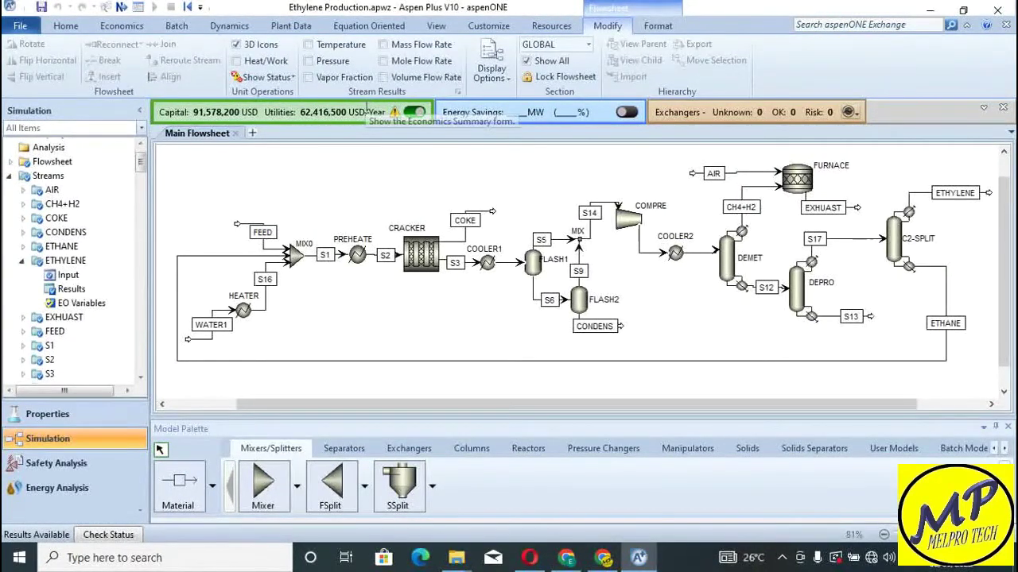
left_click(303, 117)
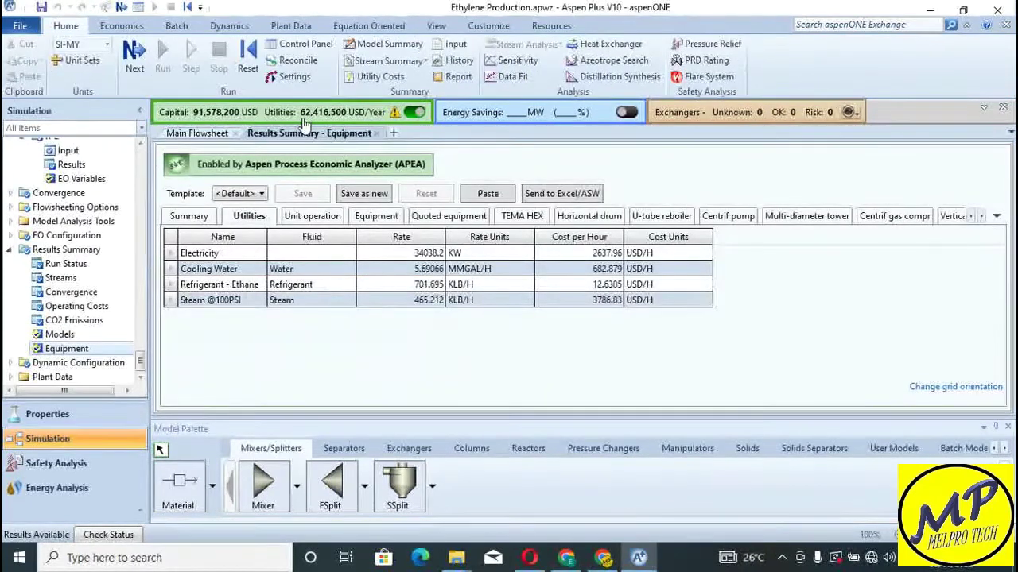
- Show the cost summary: 91,578,200 USD capital, 55,676,000 USD equipment and 5.51-year payback
left_click(176, 219)
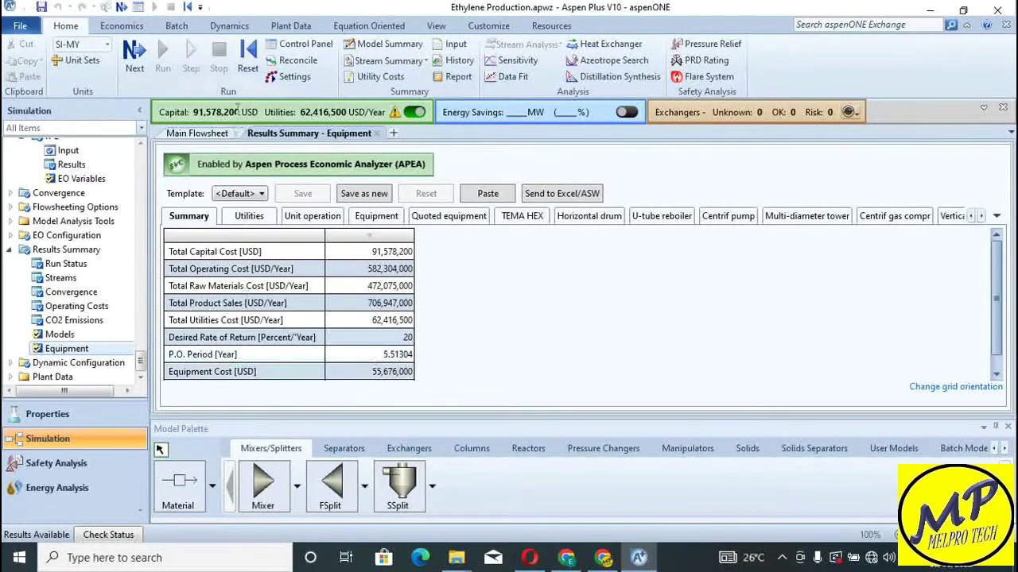
left_click(127, 26)
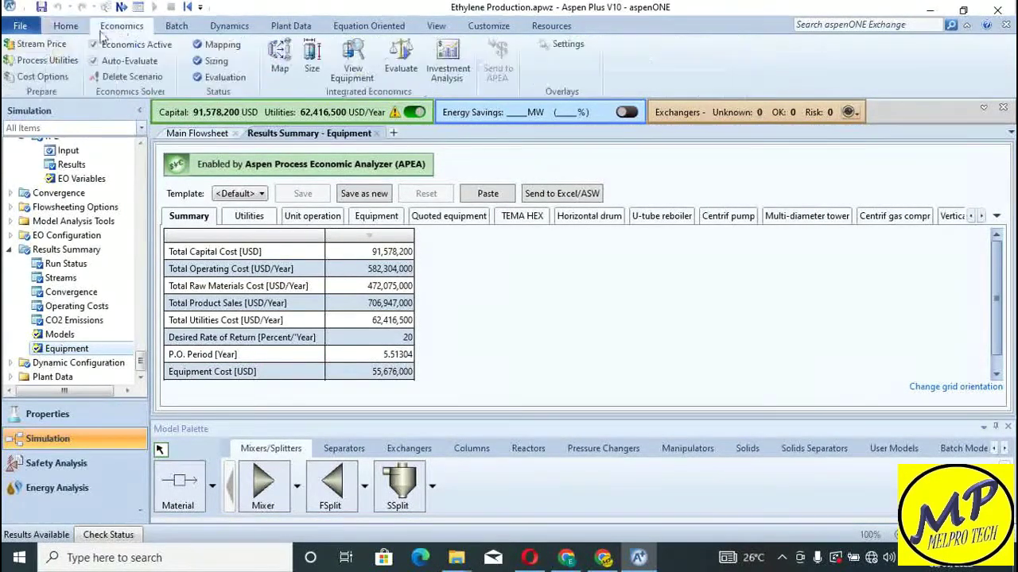
left_click(42, 45)
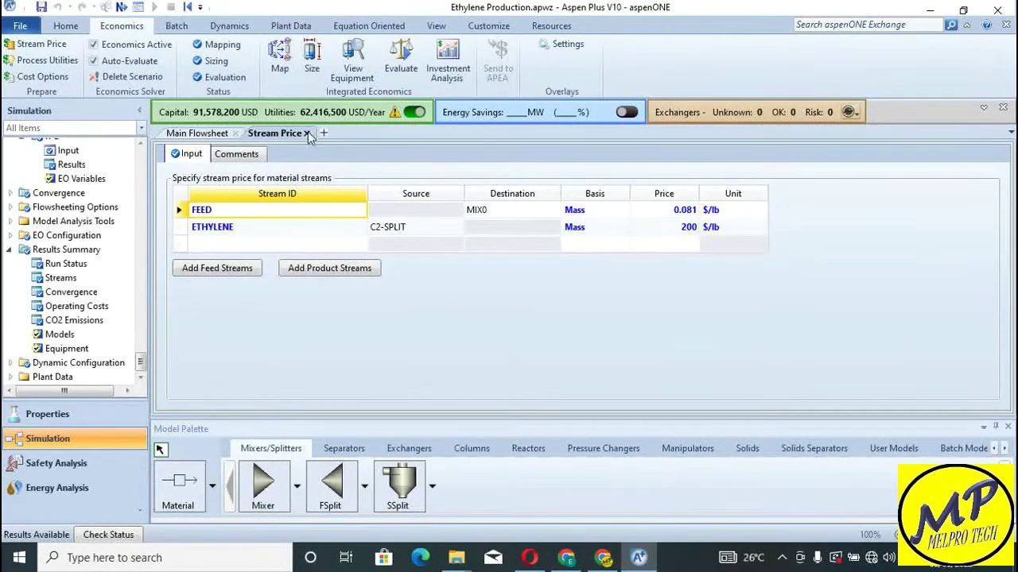
left_click(308, 134)
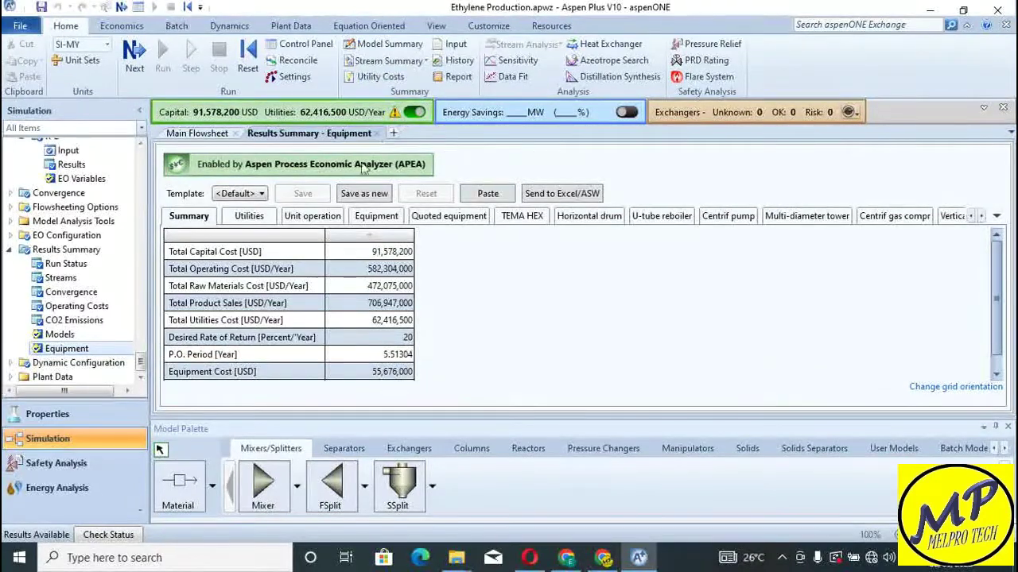
- Review the per-equipment cost table, including errors for PREHEATE, CRACKER and DEMET-tower
left_click(390, 218)
scroll(588, 304, "down", 5)
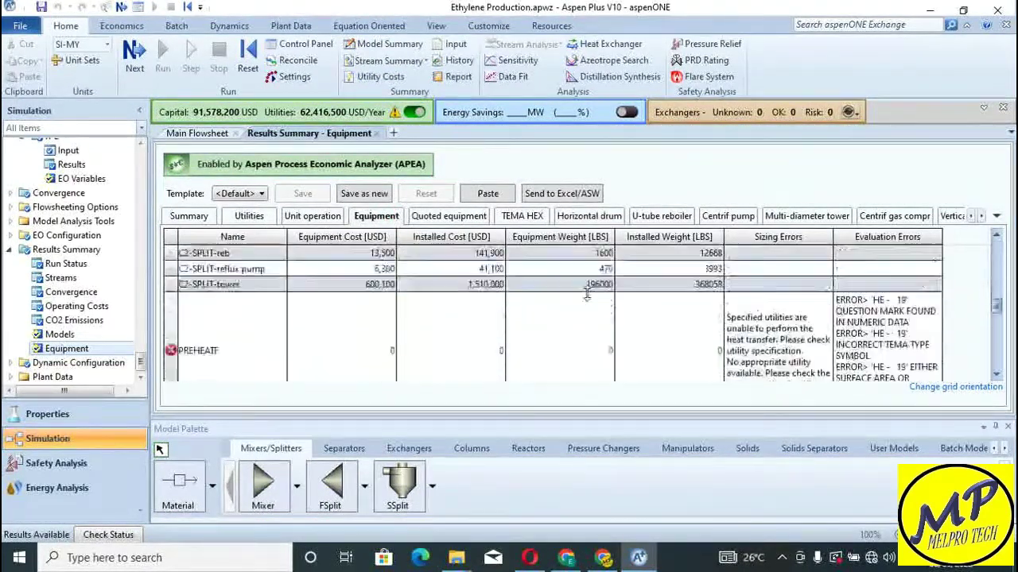
scroll(548, 326, "down", 3)
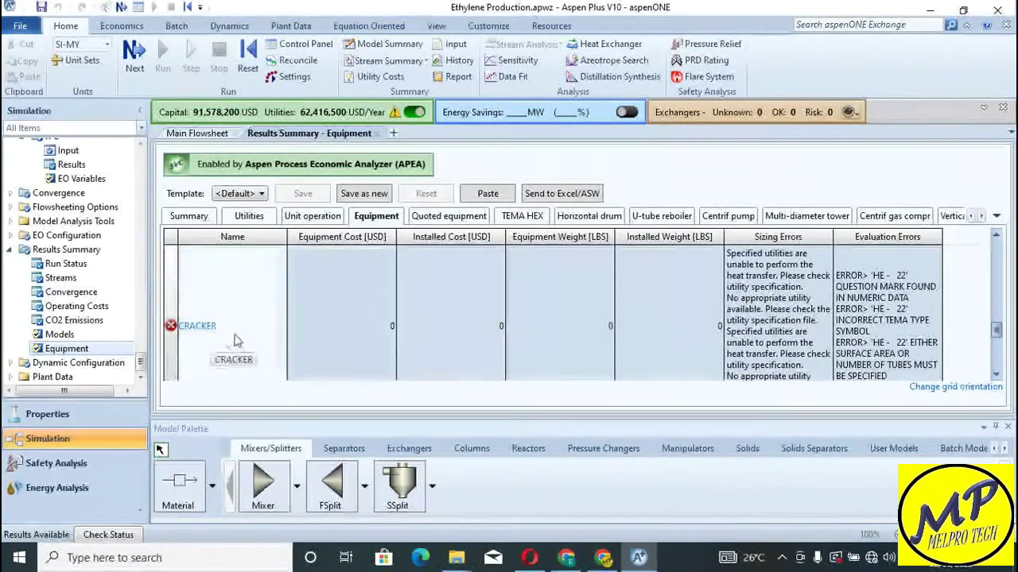
scroll(326, 346, "down", 2)
scroll(450, 346, "down", 2)
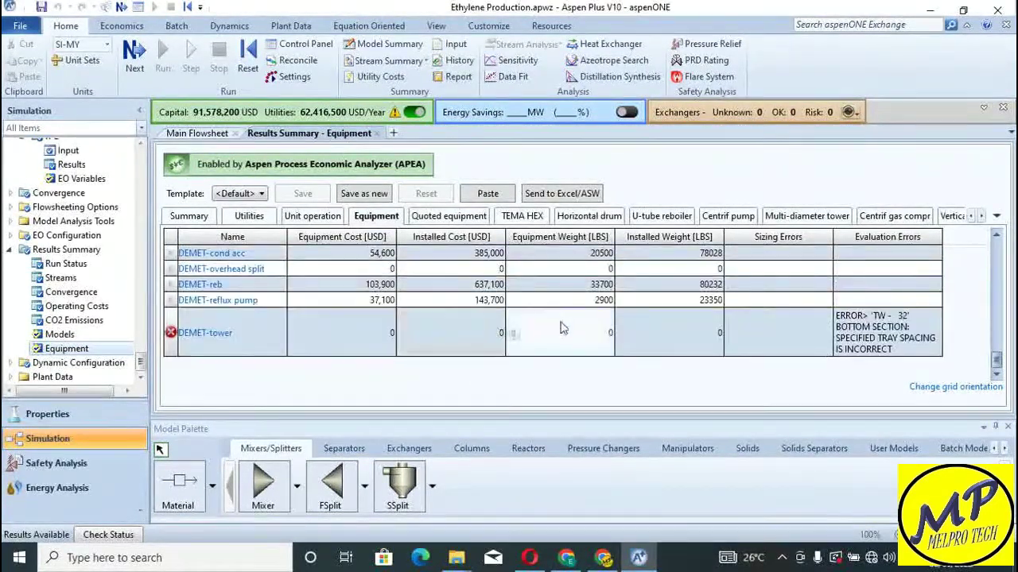
scroll(557, 344, "up", 2)
scroll(556, 344, "up", 2)
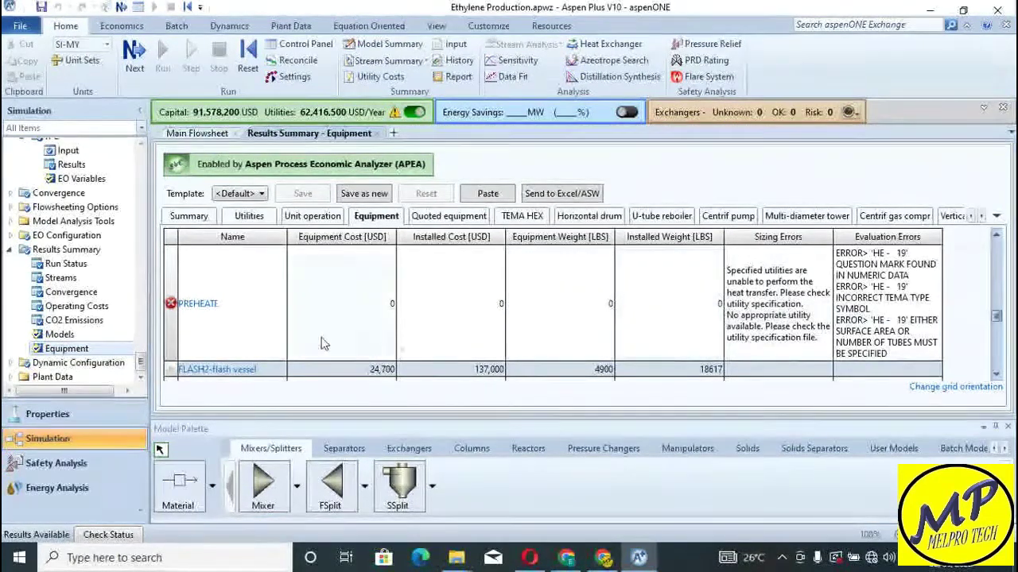
scroll(318, 326, "up", 2)
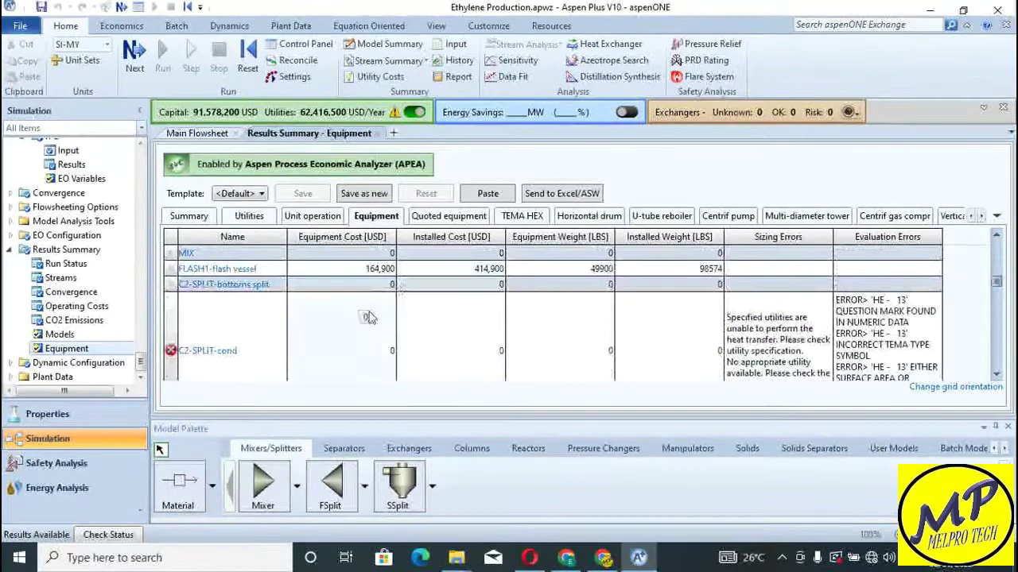
scroll(365, 318, "up", 2)
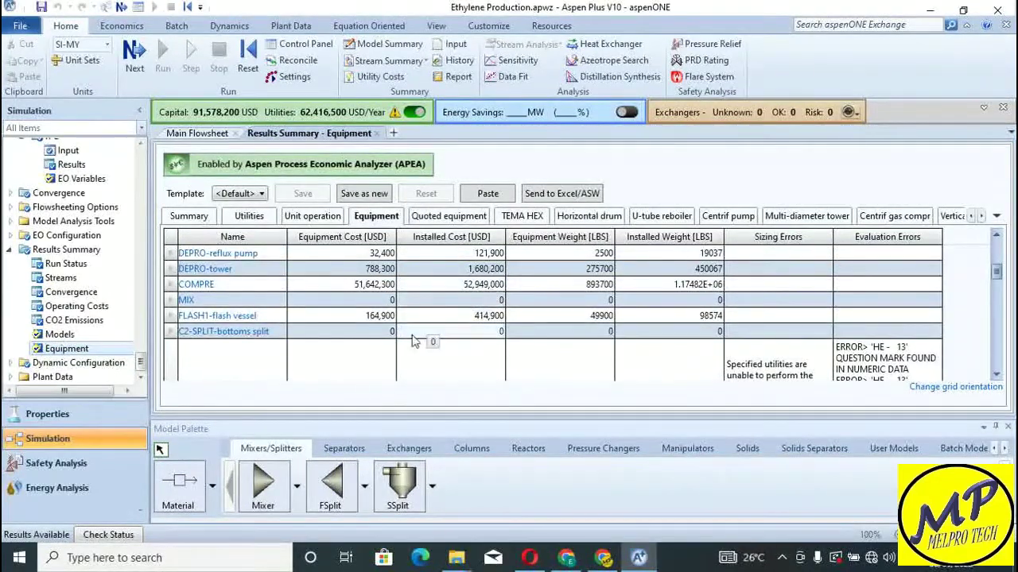
scroll(413, 344, "down", 1)
scroll(414, 338, "down", 2)
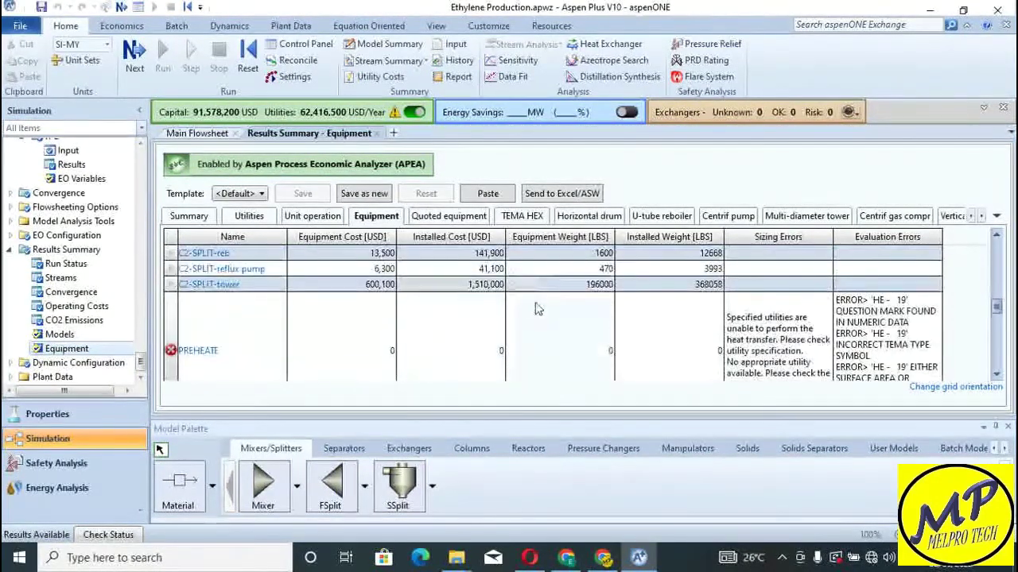
scroll(424, 326, "down", 1)
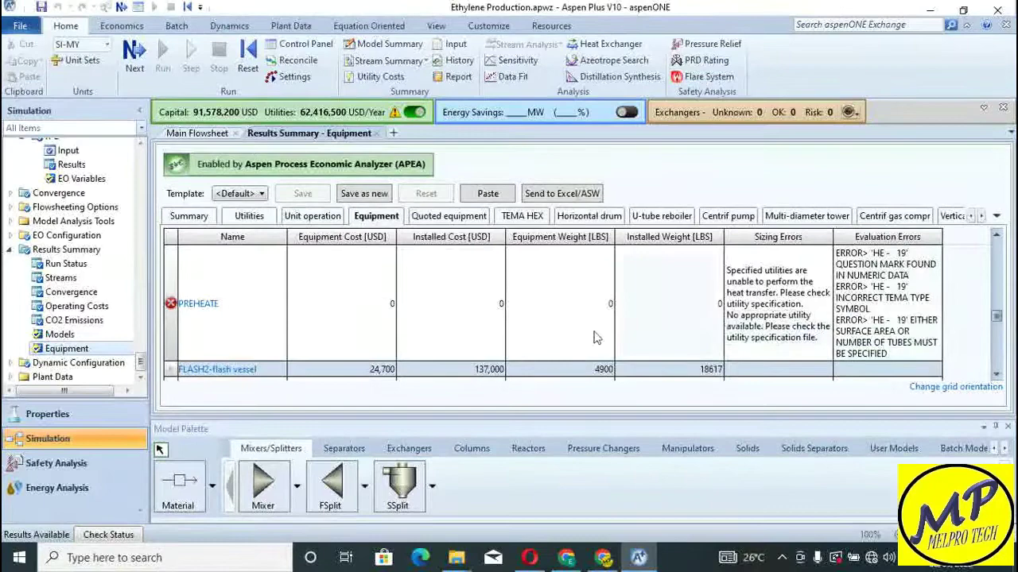
scroll(576, 302, "up", 5)
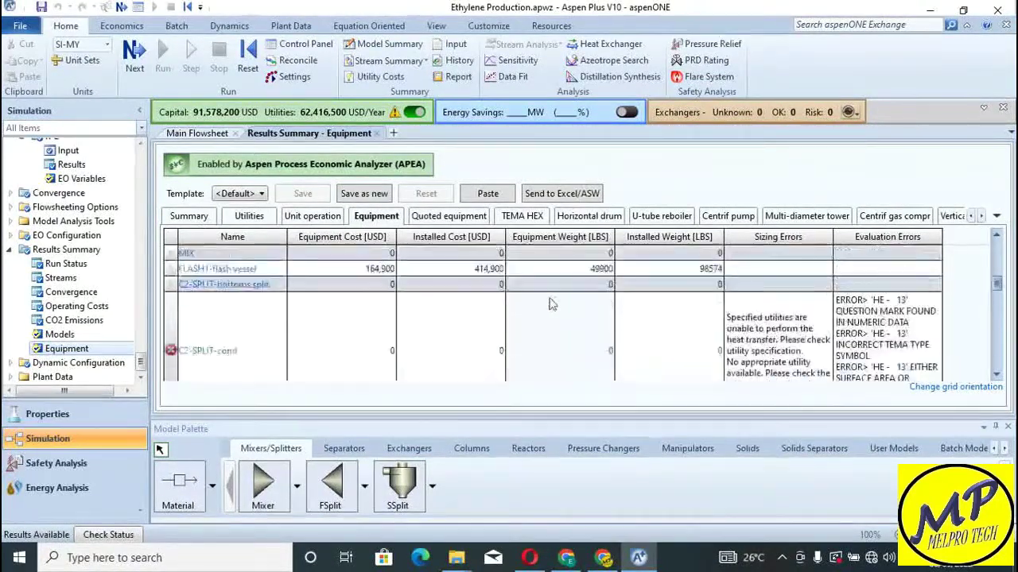
scroll(545, 304, "down", 10)
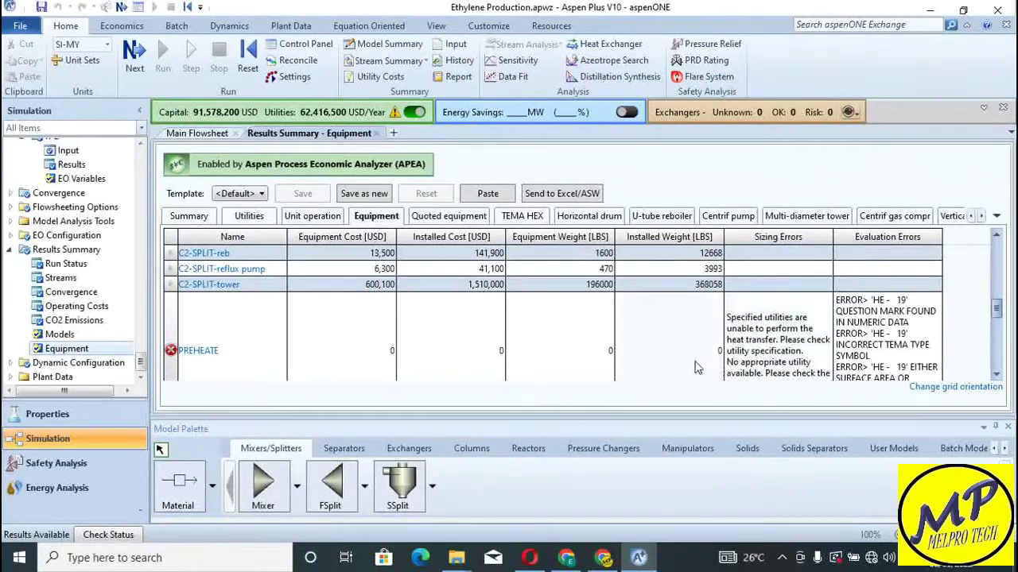
scroll(660, 362, "up", 3)
scroll(629, 357, "up", 5)
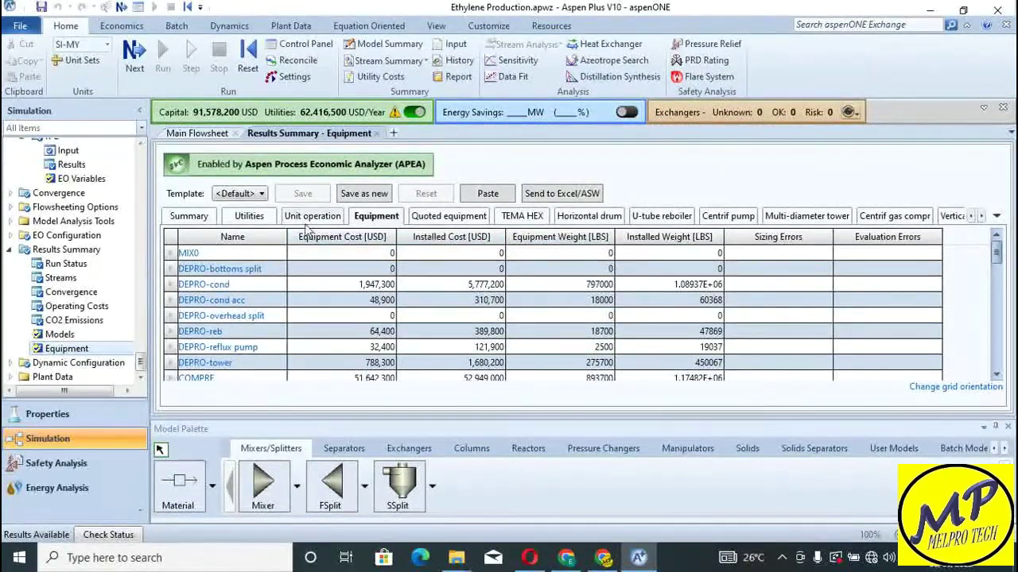
scroll(715, 318, "down", 10)
scroll(747, 322, "up", 2)
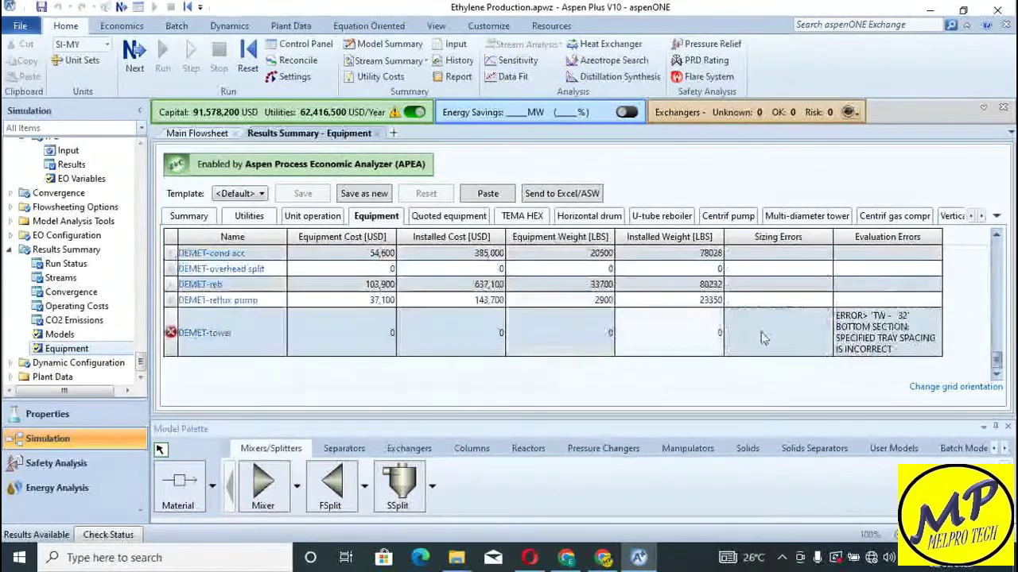
scroll(771, 330, "down", 2)
scroll(775, 327, "up", 2)
scroll(795, 325, "down", 2)
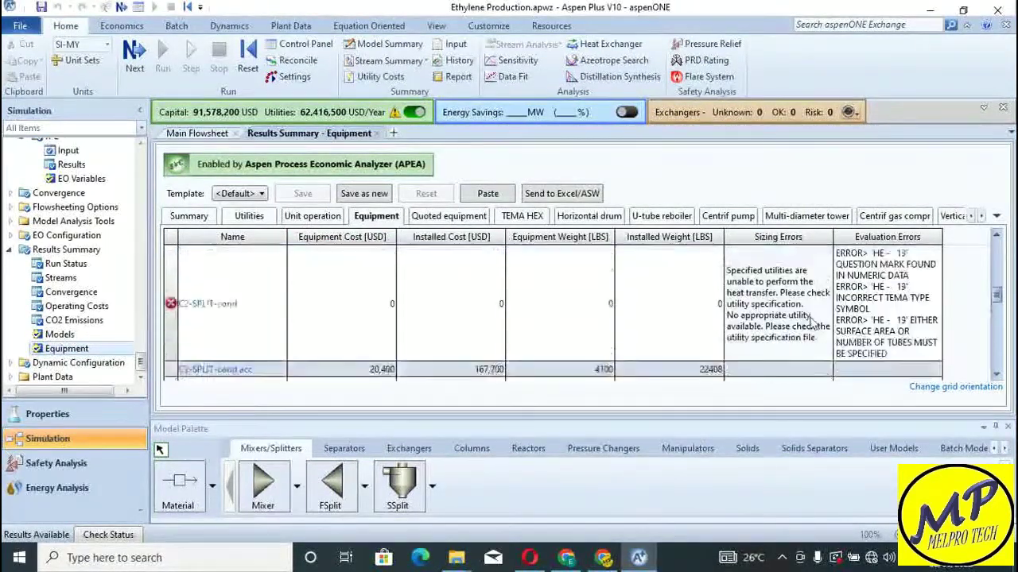
scroll(811, 322, "up", 3)
- Recheck the equipment rows, including C2-SPLIT-cond sizing errors, and return to the main flowsheet
left_click(421, 113)
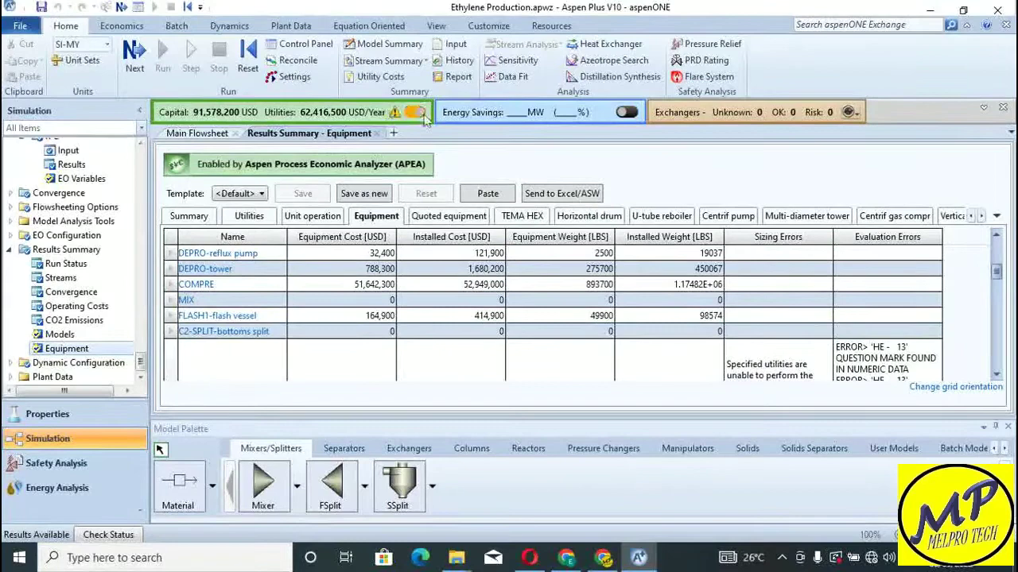
scroll(342, 318, "up", 3)
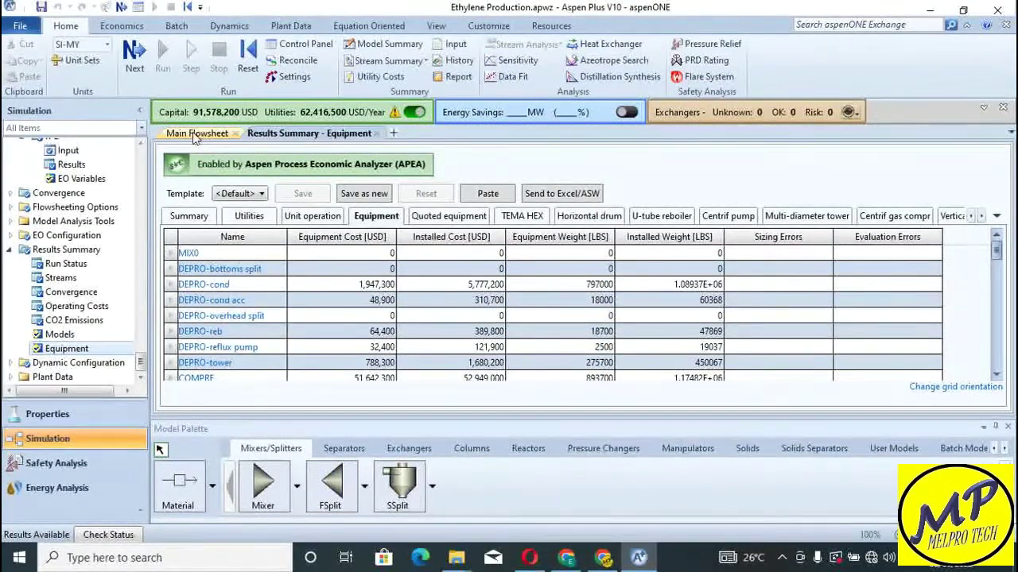
scroll(483, 336, "down", 5)
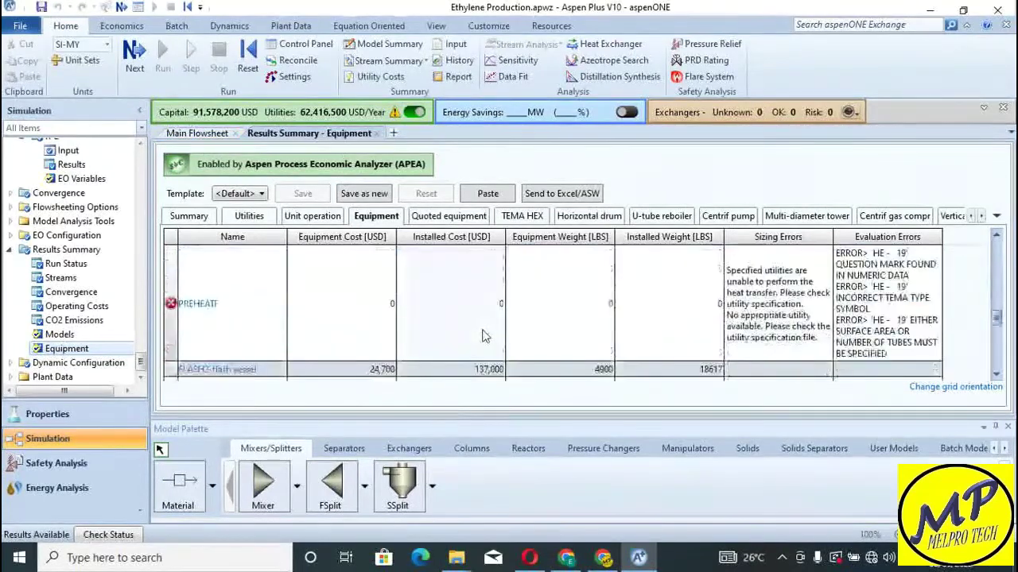
scroll(482, 337, "up", 3)
scroll(483, 336, "down", 3)
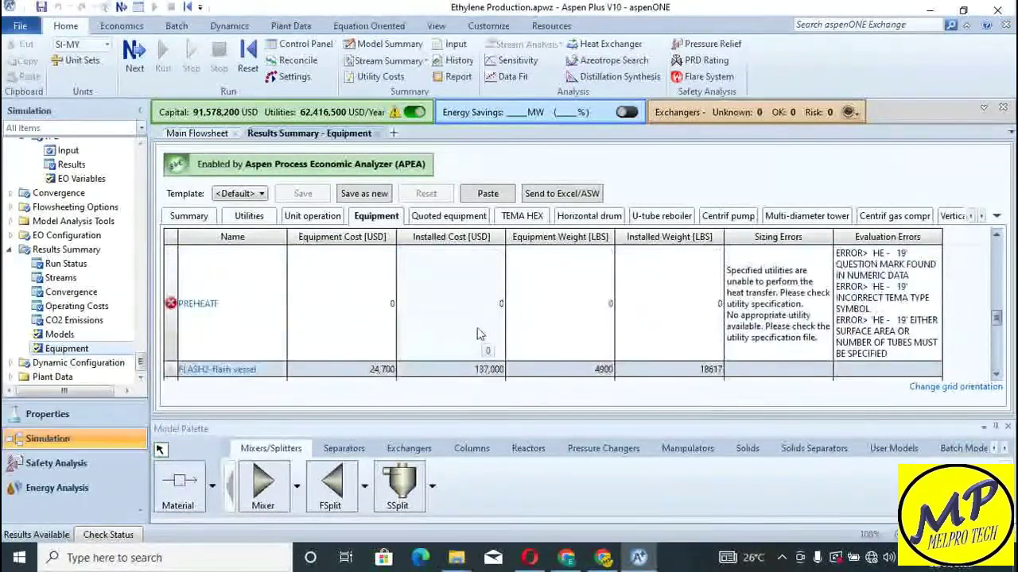
scroll(445, 318, "up", 3)
scroll(371, 306, "up", 2)
scroll(382, 300, "up", 2)
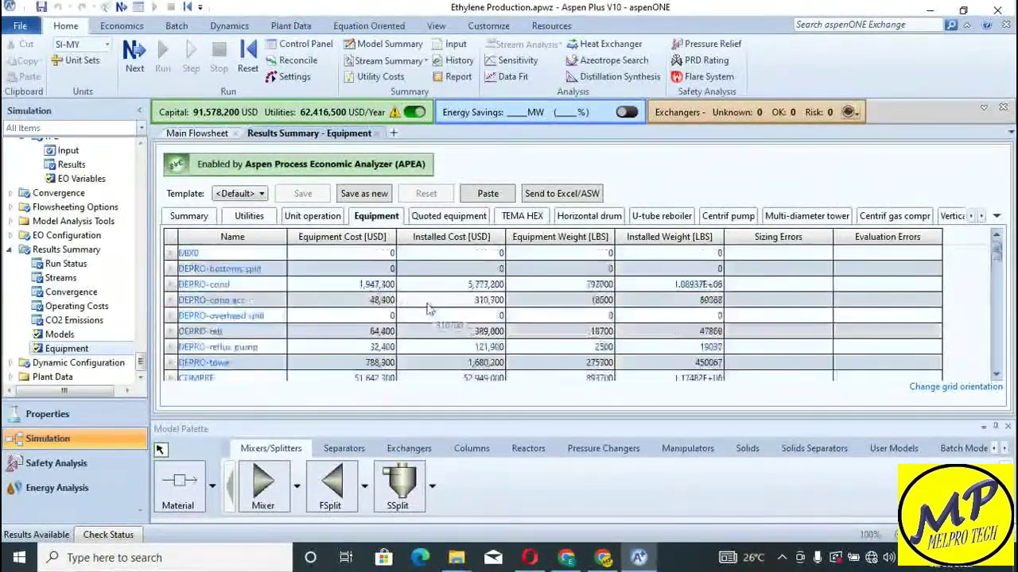
scroll(382, 290, "down", 4)
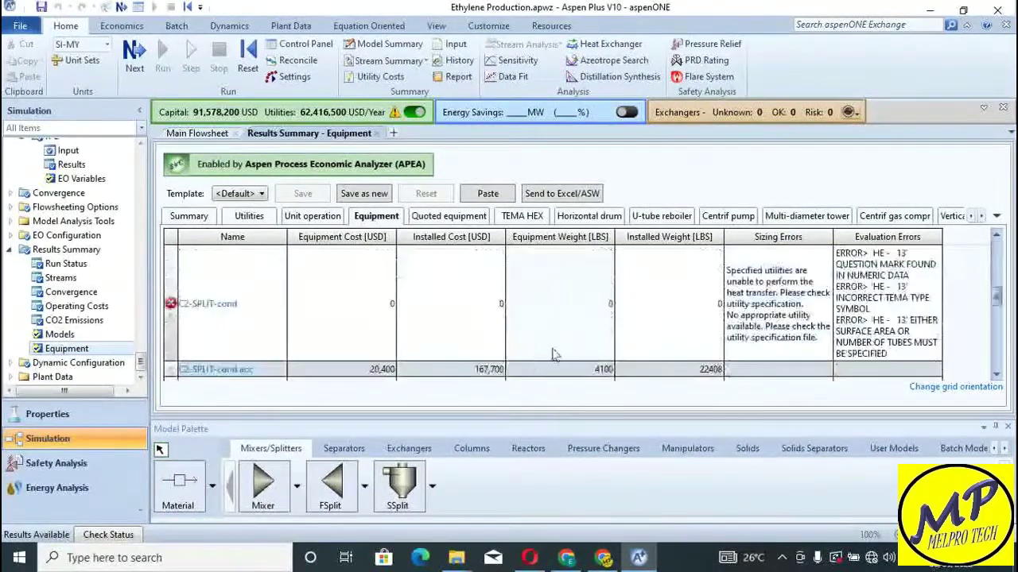
scroll(287, 291, "up", 3)
scroll(287, 291, "up", 3)
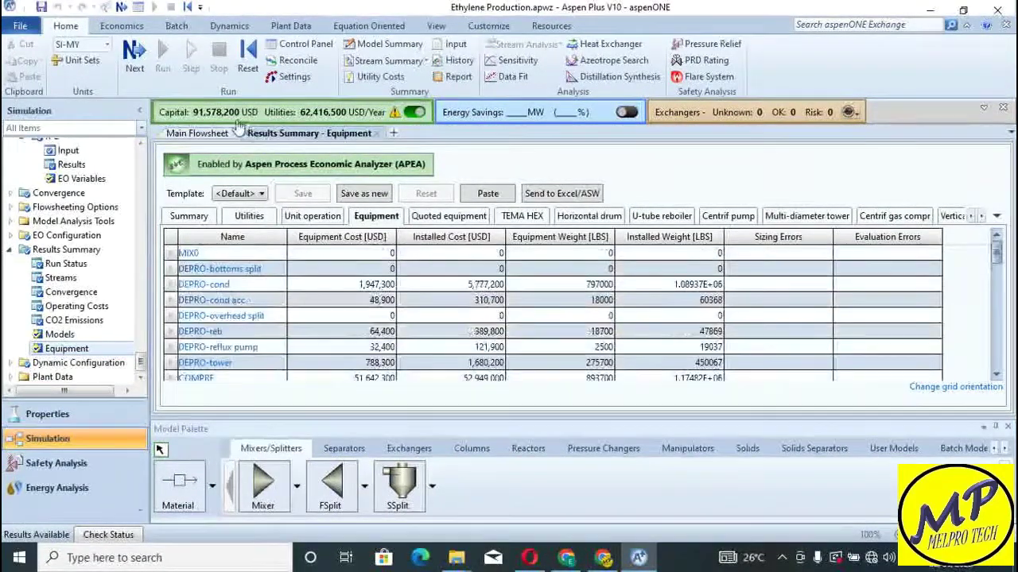
left_click(197, 132)
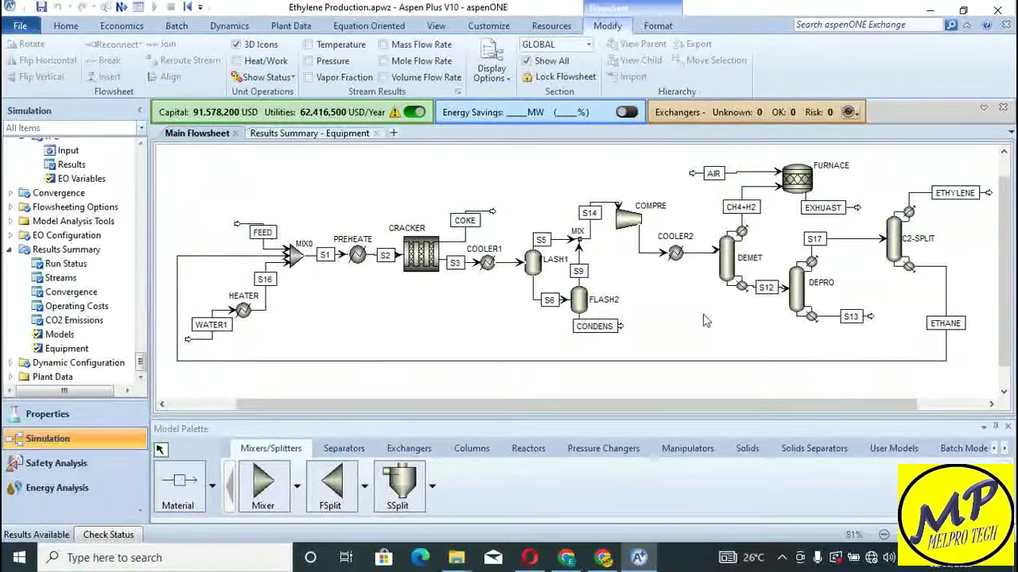